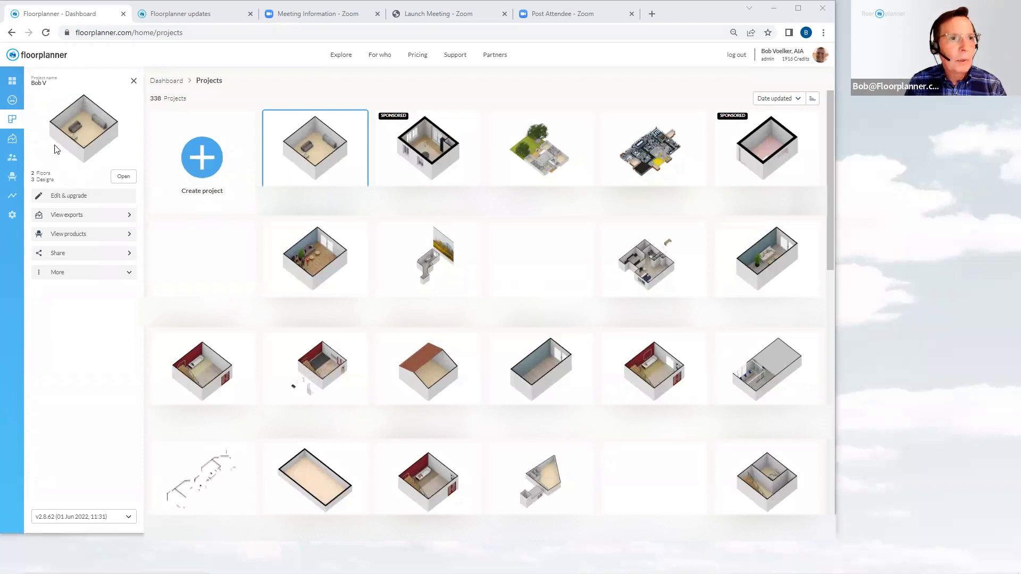
Return to the account dashboard, then switch to the Floorplanner updates page
click(14, 84)
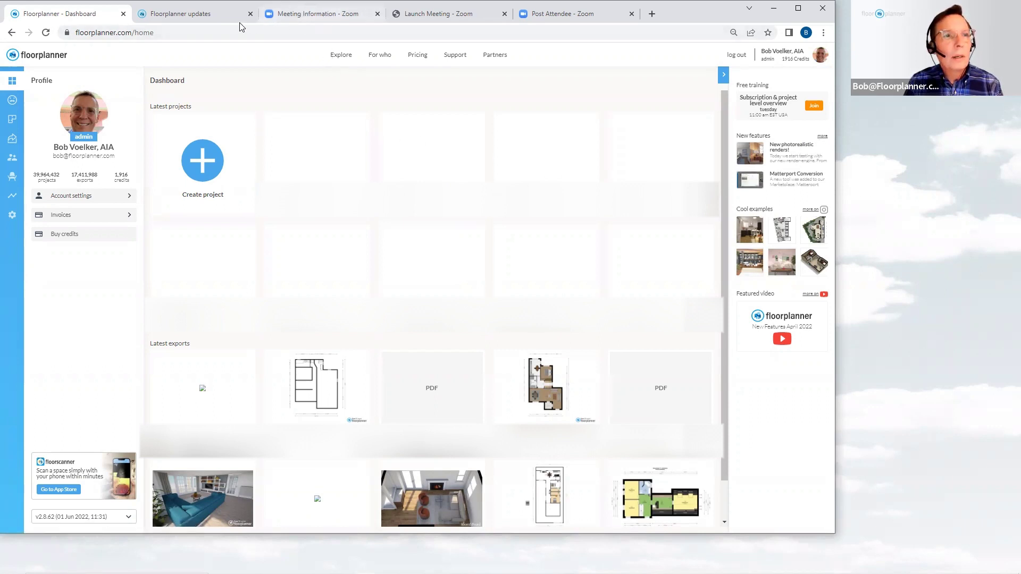
click(223, 21)
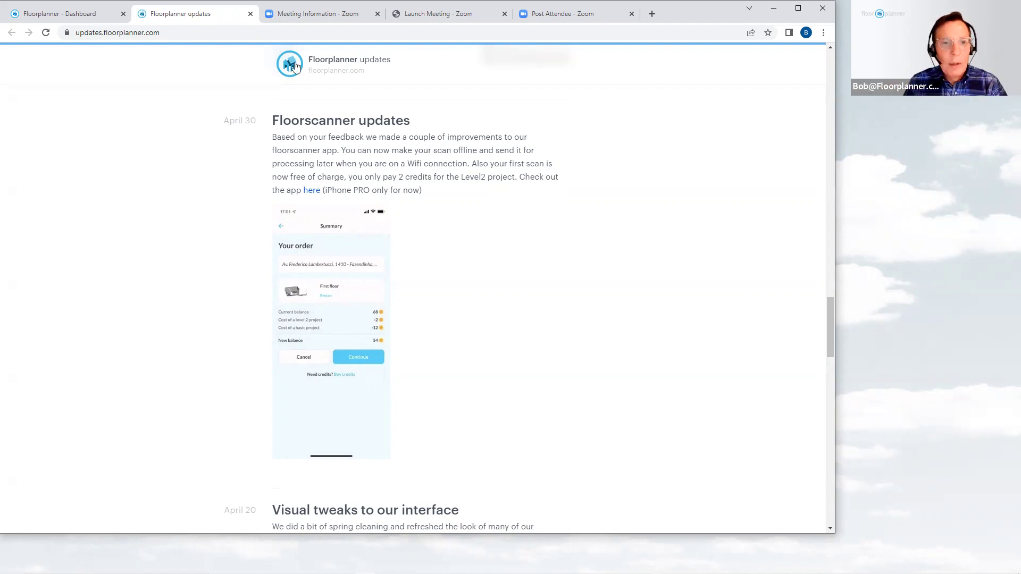
Scroll up through the updates page to the May 16 'Autosave!' announcement
scroll(485, 194, up, 1)
scroll(486, 194, up, 4)
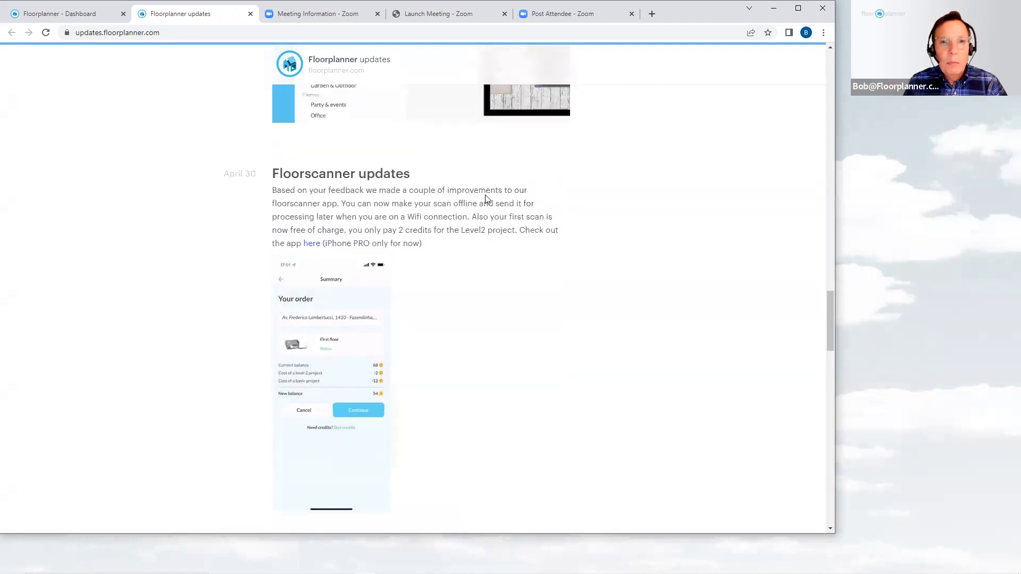
scroll(486, 196, up, 2)
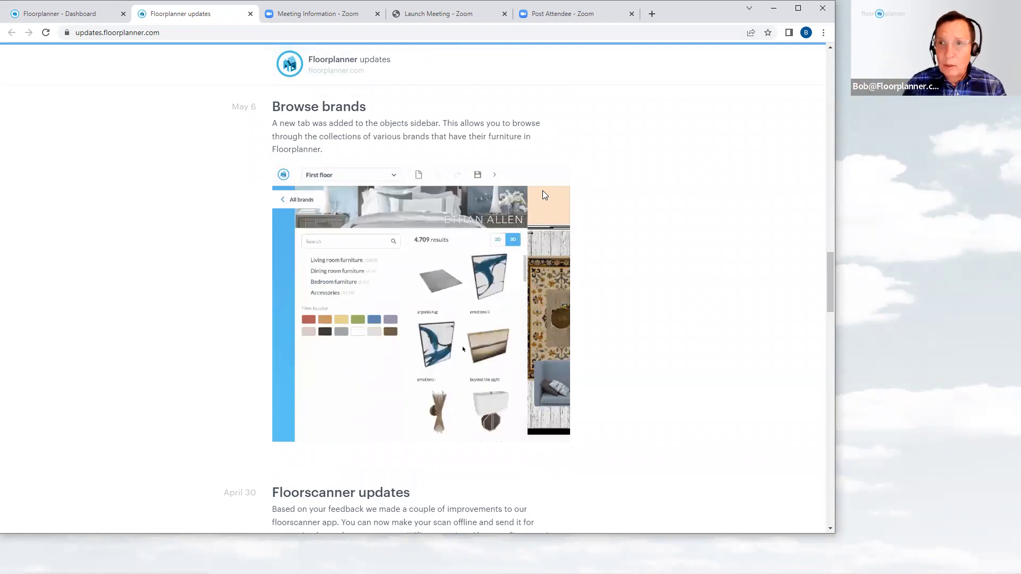
scroll(565, 237, up, 5)
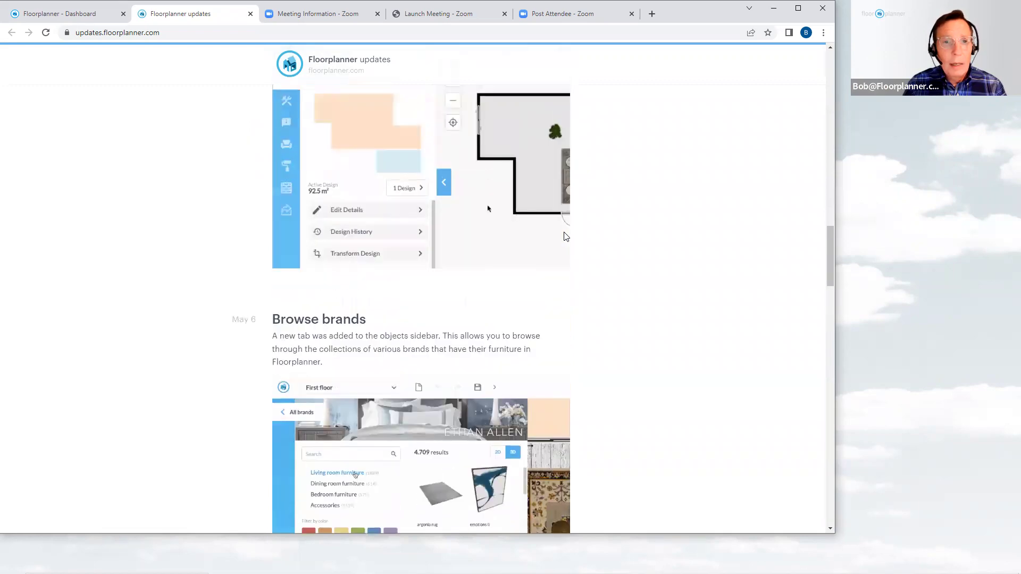
scroll(566, 237, up, 3)
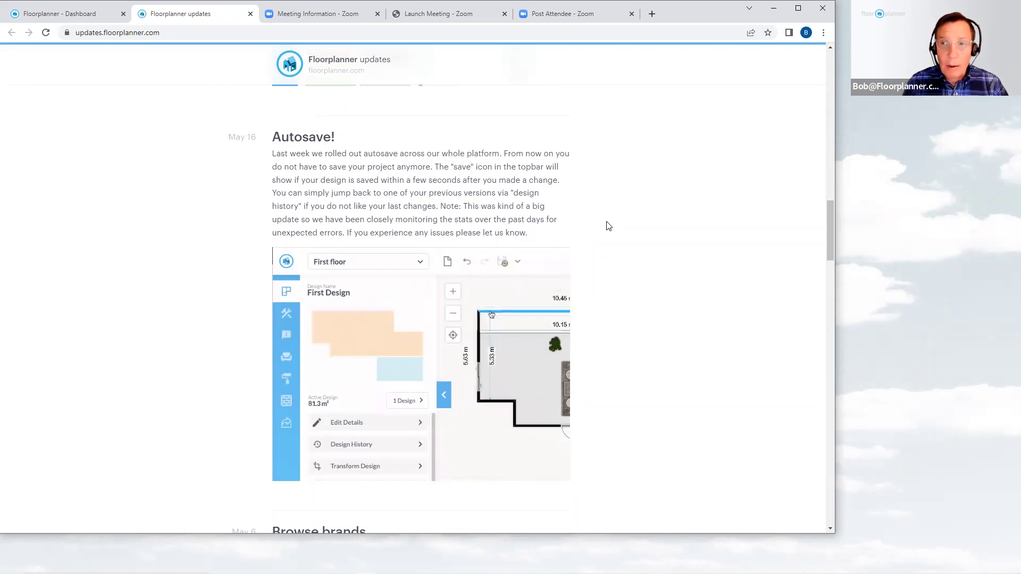
scroll(609, 226, up, 3)
scroll(608, 226, up, 3)
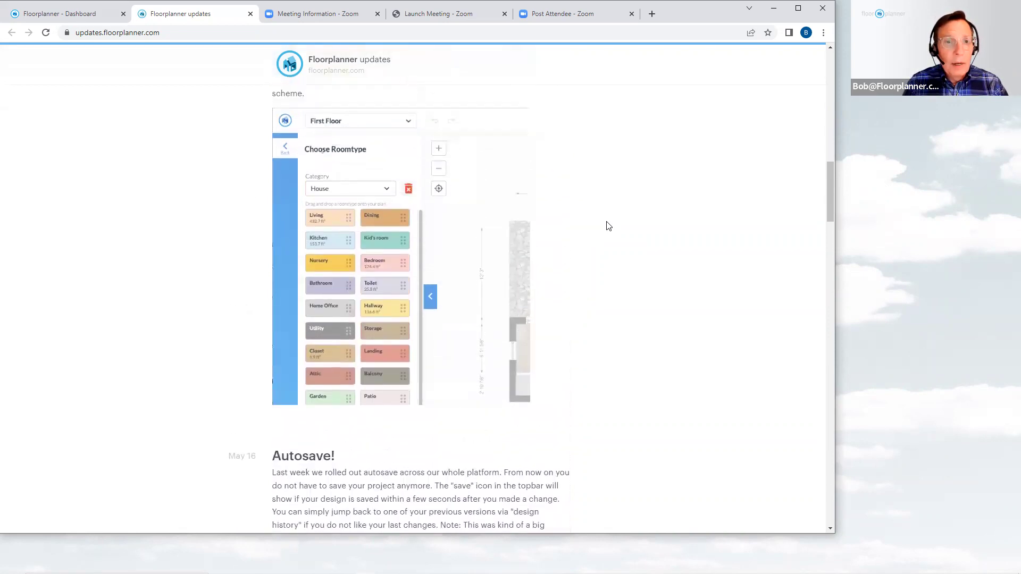
scroll(608, 226, up, 1)
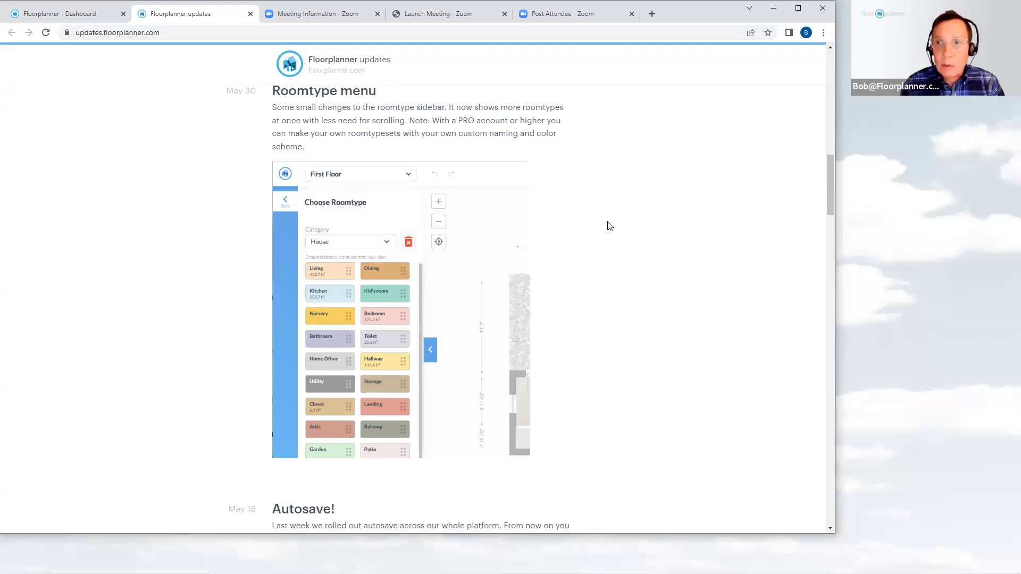
scroll(616, 225, down, 6)
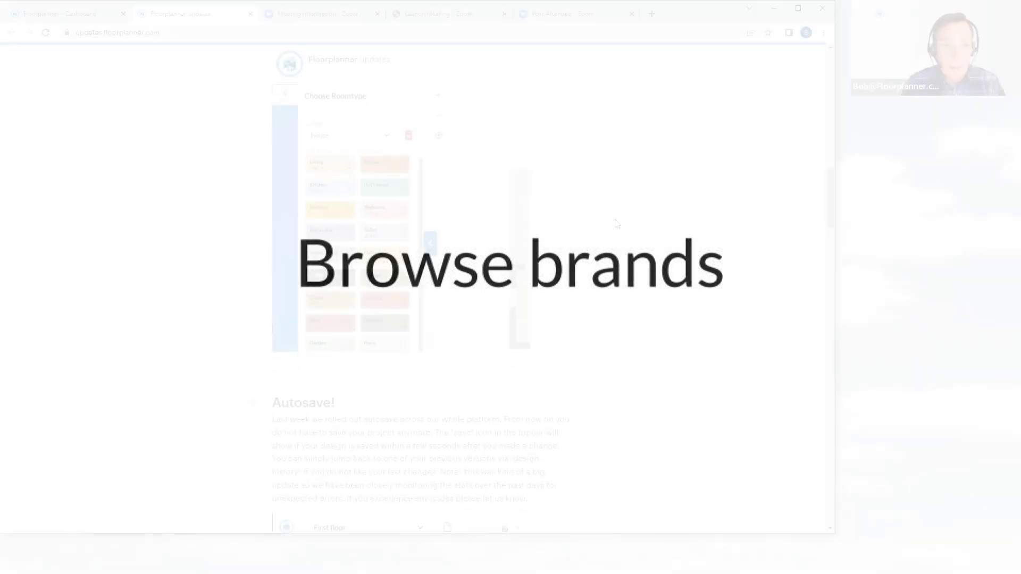
scroll(617, 223, down, 10)
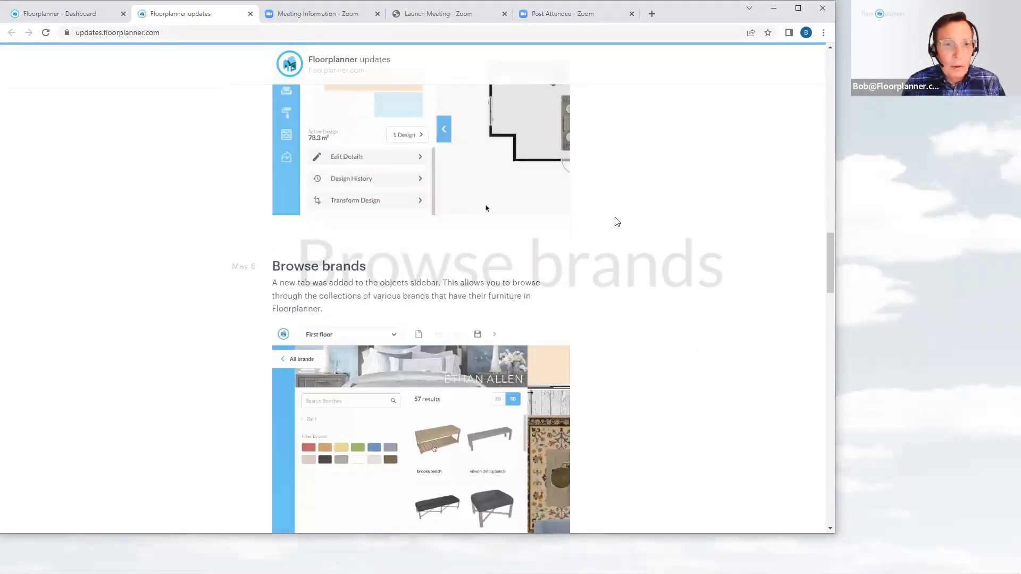
scroll(617, 223, down, 3)
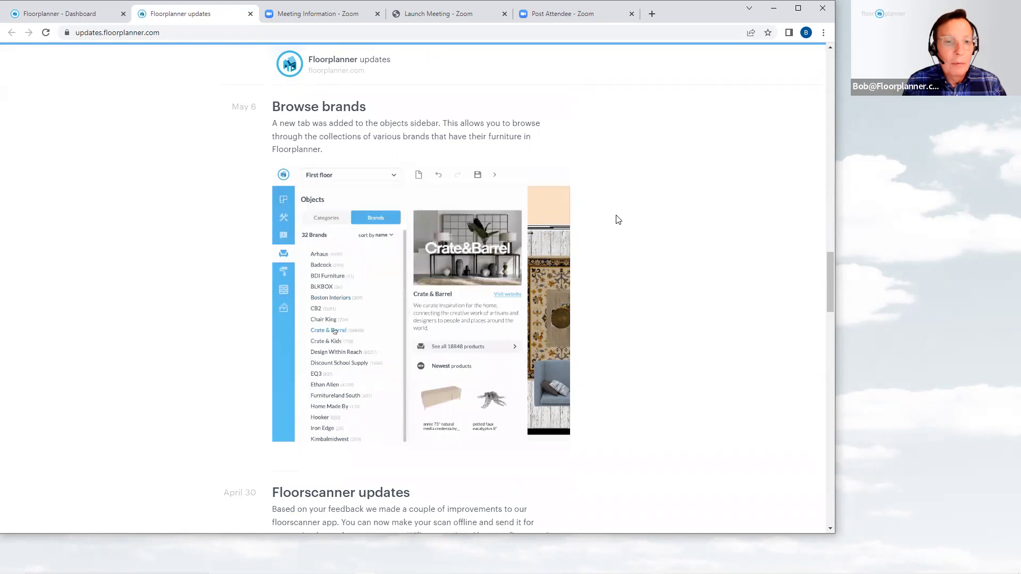
click(83, 21)
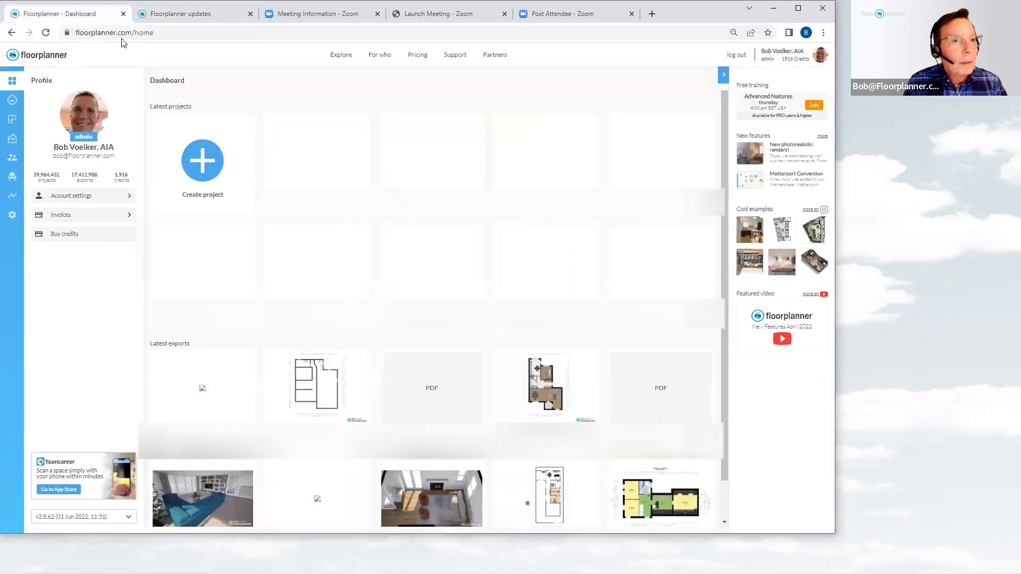
Open the first project, the 25' by 20' room with doors, and bring up the objects catalogue
click(13, 120)
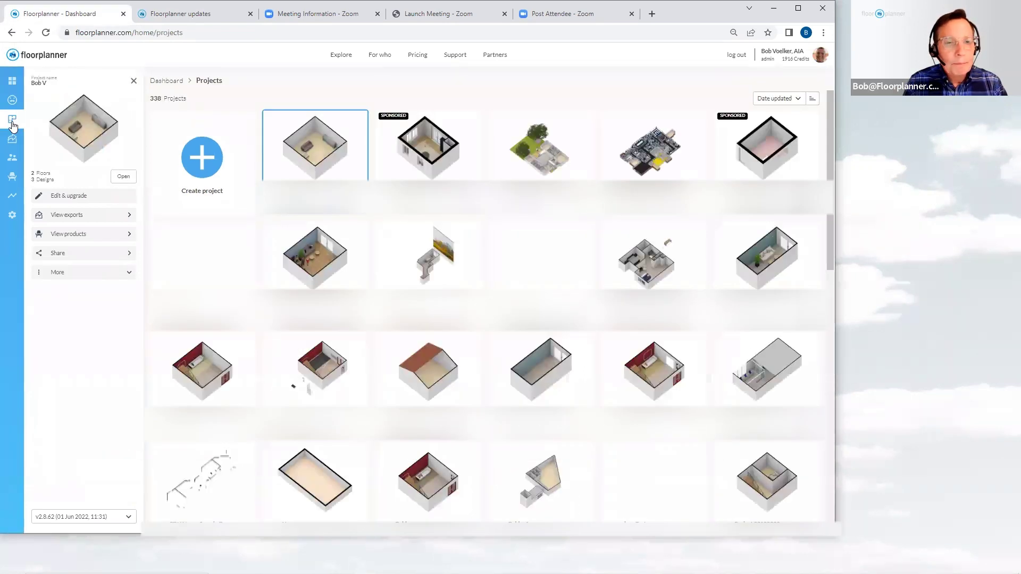
click(330, 159)
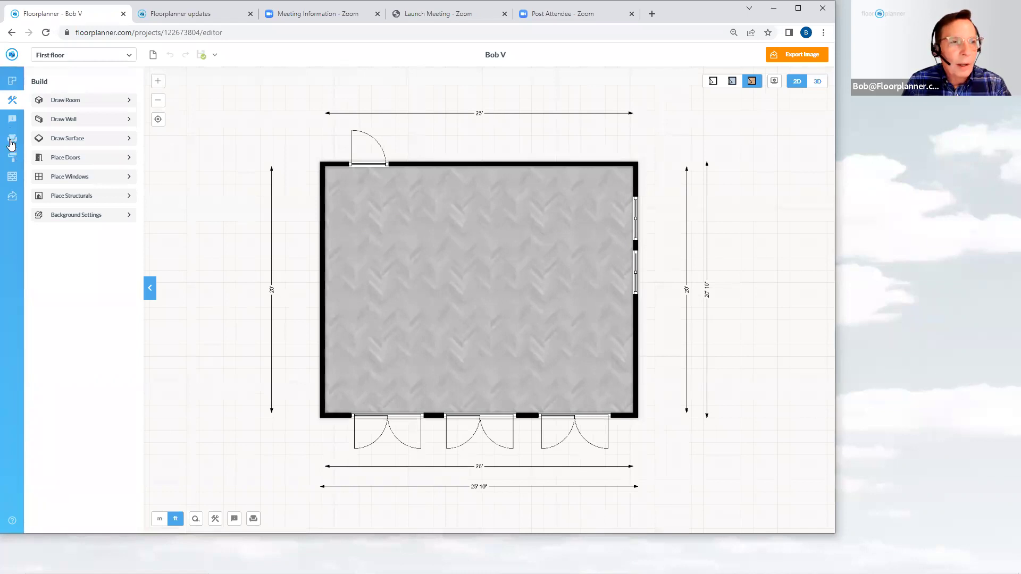
click(10, 142)
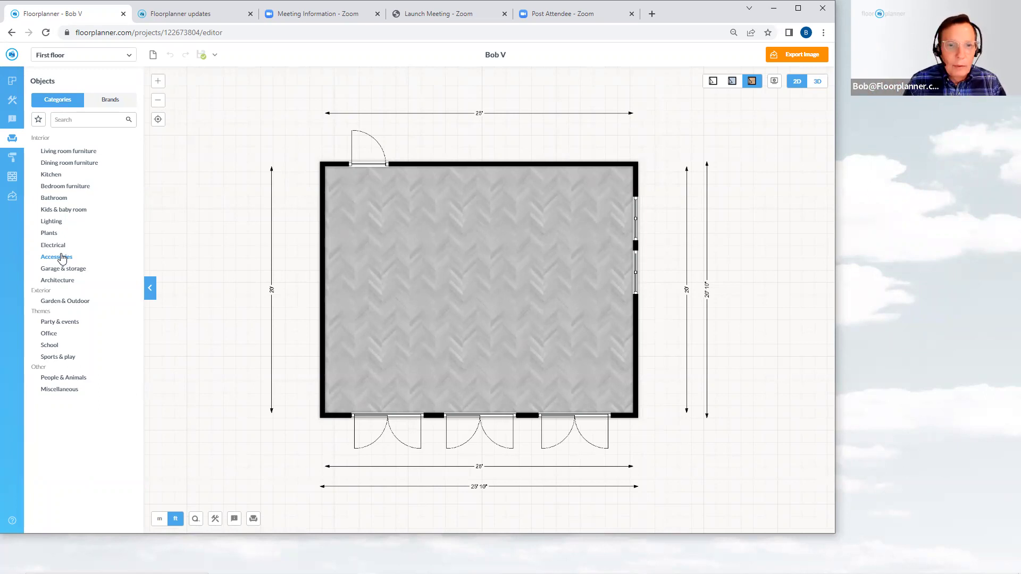
Browse the furniture catalogue by brand to list all 33 brands
click(109, 102)
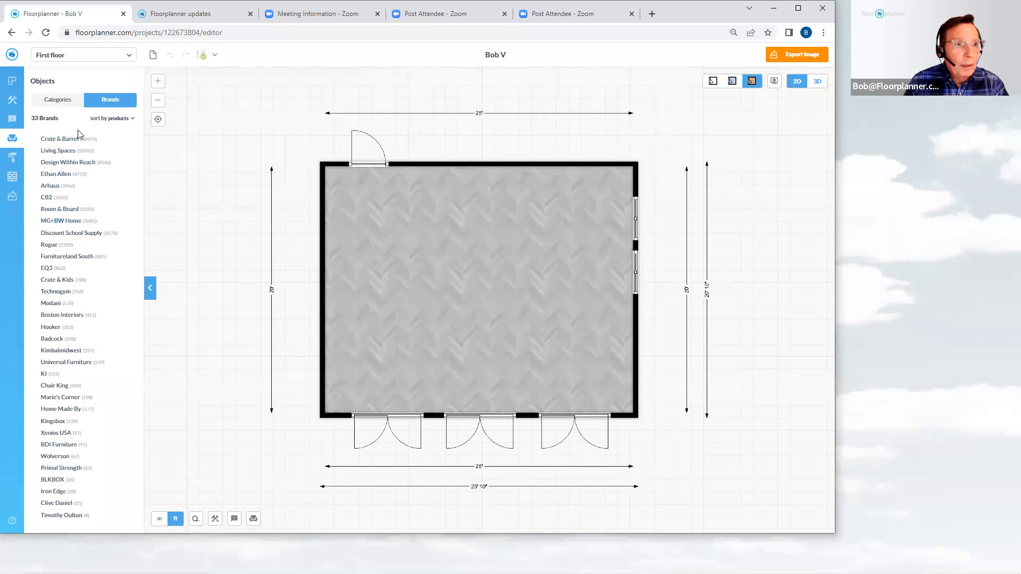
Search Ethan Allen's living room furniture for 'sofa', returning 663 results
click(56, 174)
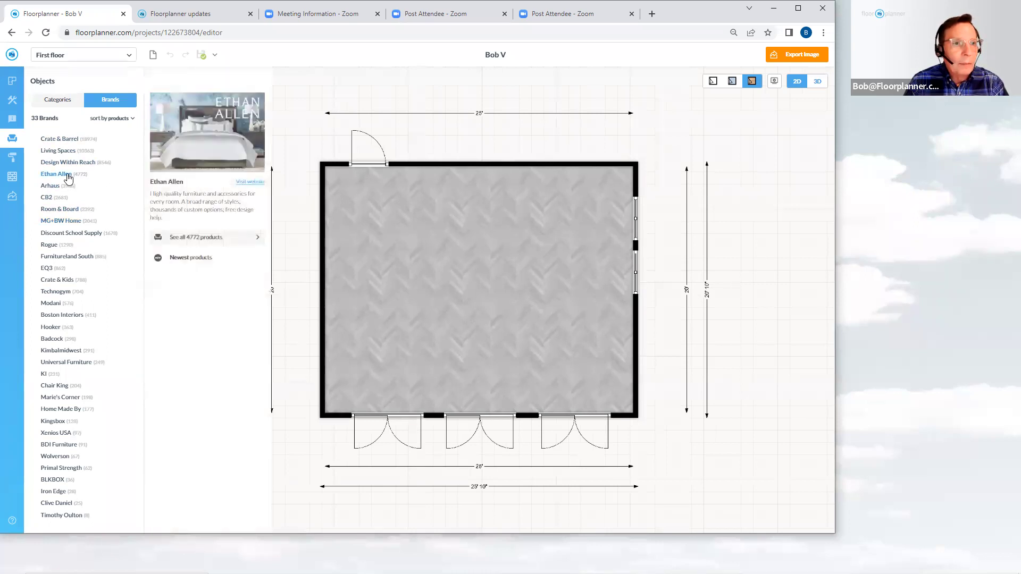
click(212, 242)
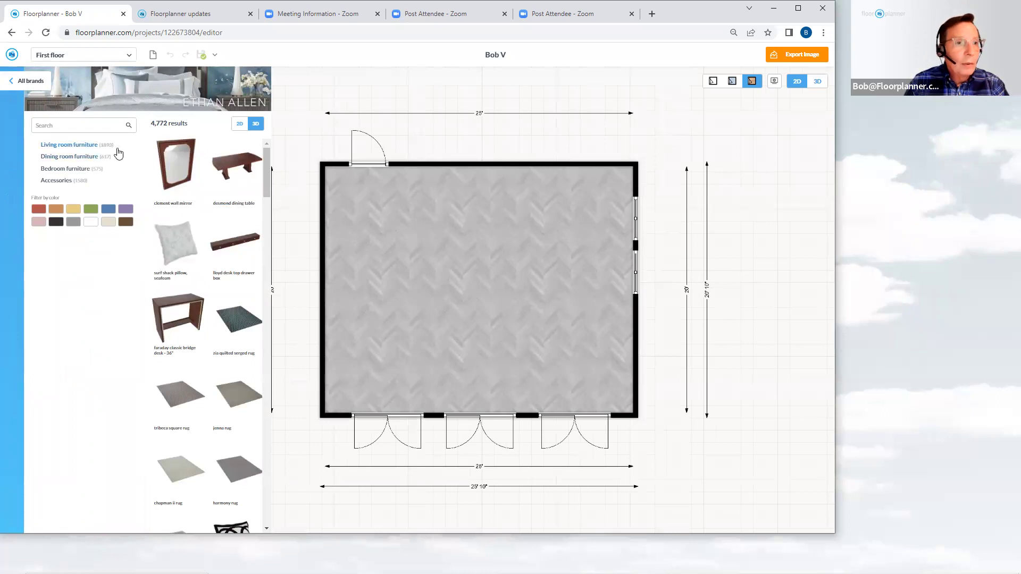
click(79, 149)
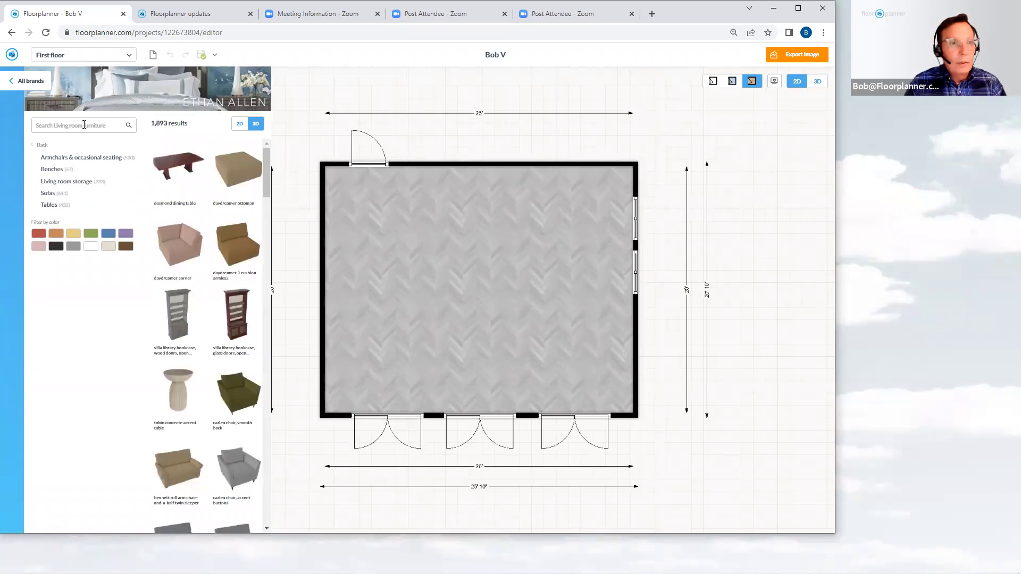
click(84, 125)
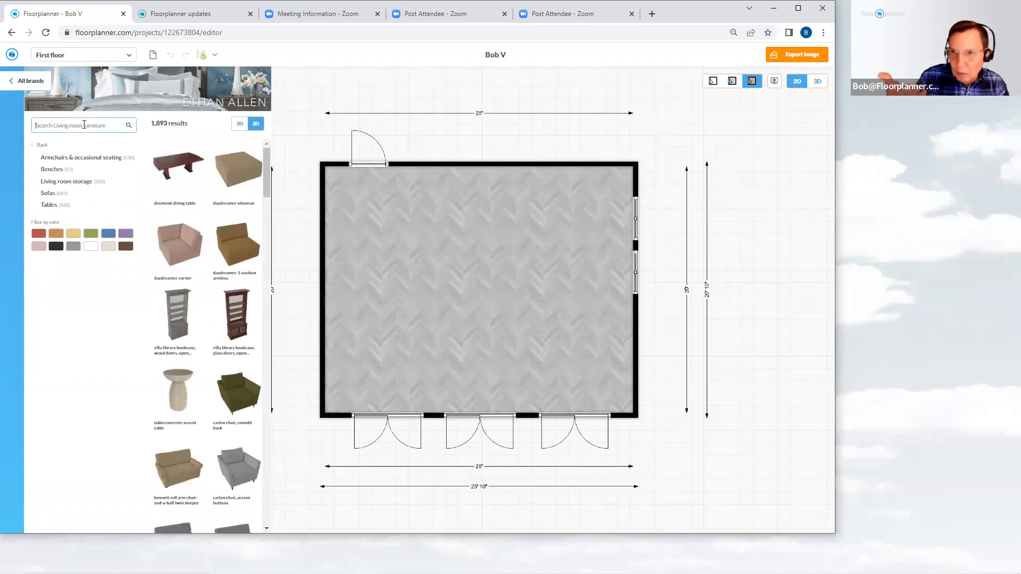
text(sofa)
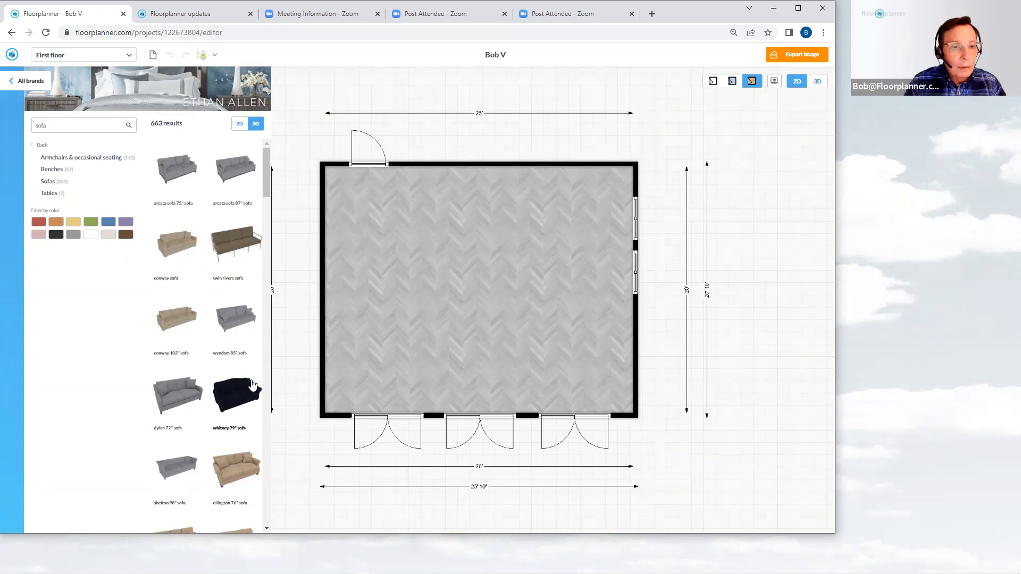
Place the Ethan Allen Dylan 72" Sofa near the top wall and view its product details
drag(341, 349, 528, 211)
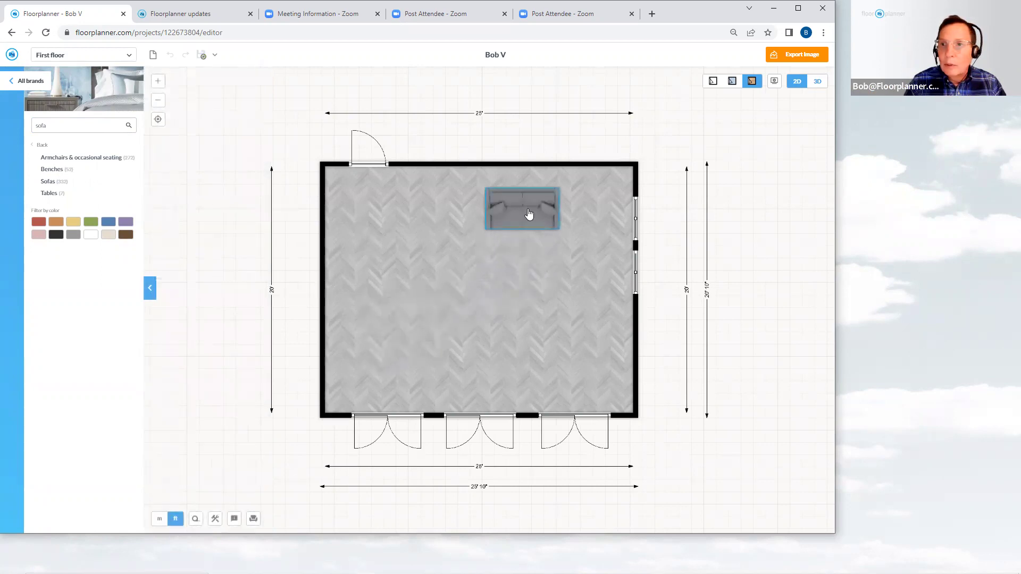
scroll(529, 213, up, 3)
click(528, 213)
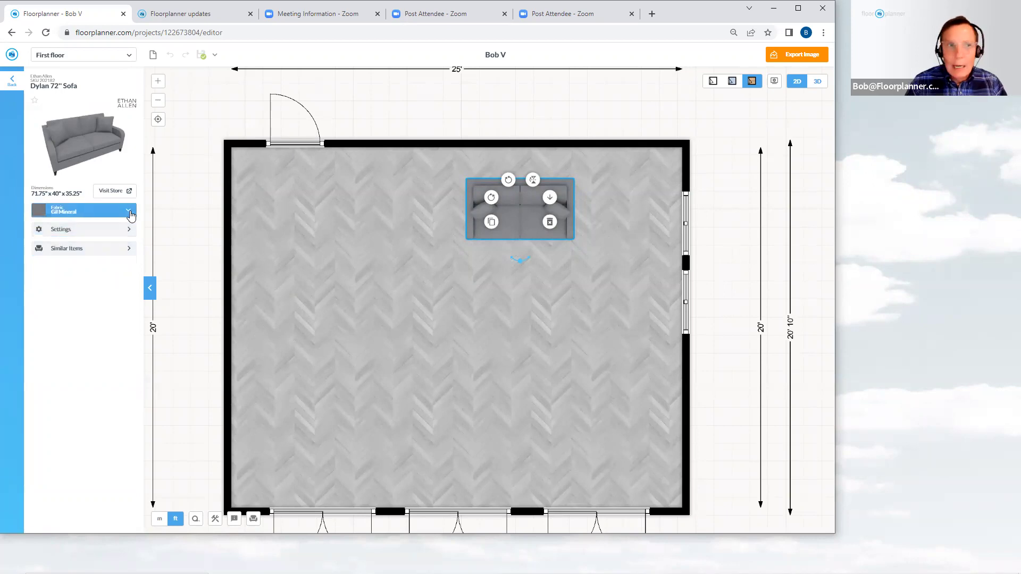
click(122, 231)
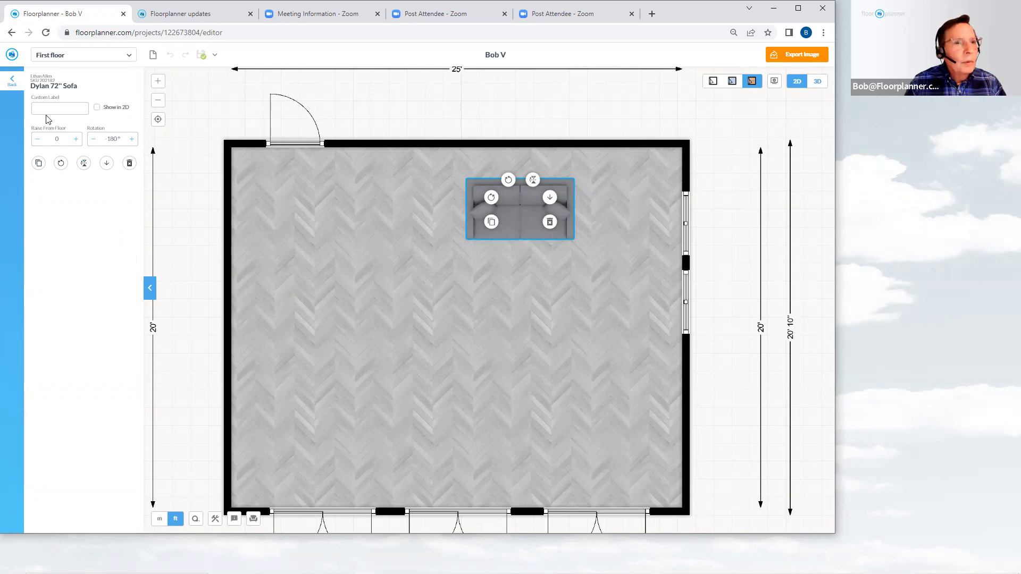
click(11, 83)
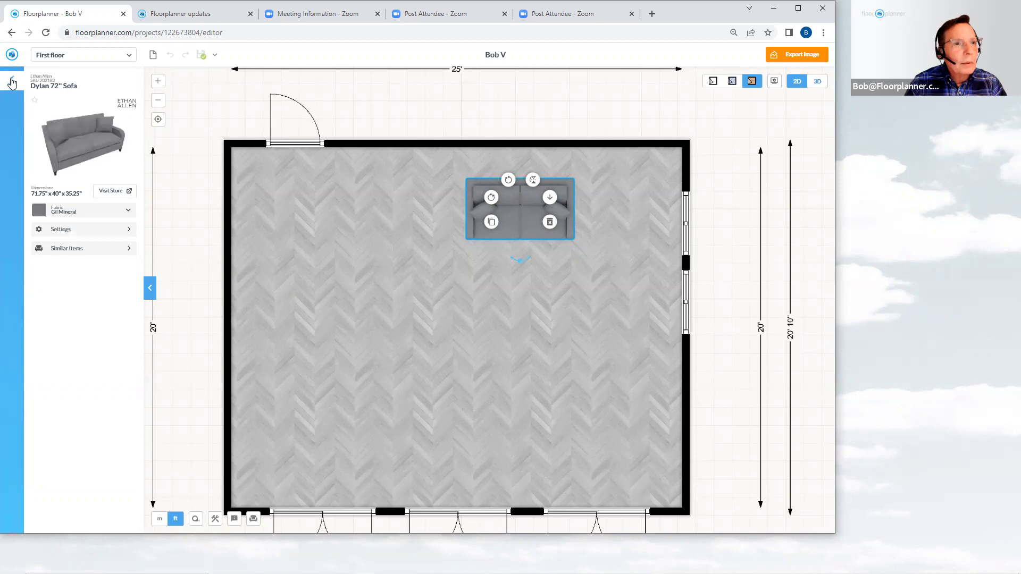
Try Hibbert Brick, Brax Charcoal and Camby Cognac fabrics on the sofa, ending with mustard Leman Dijon
click(128, 214)
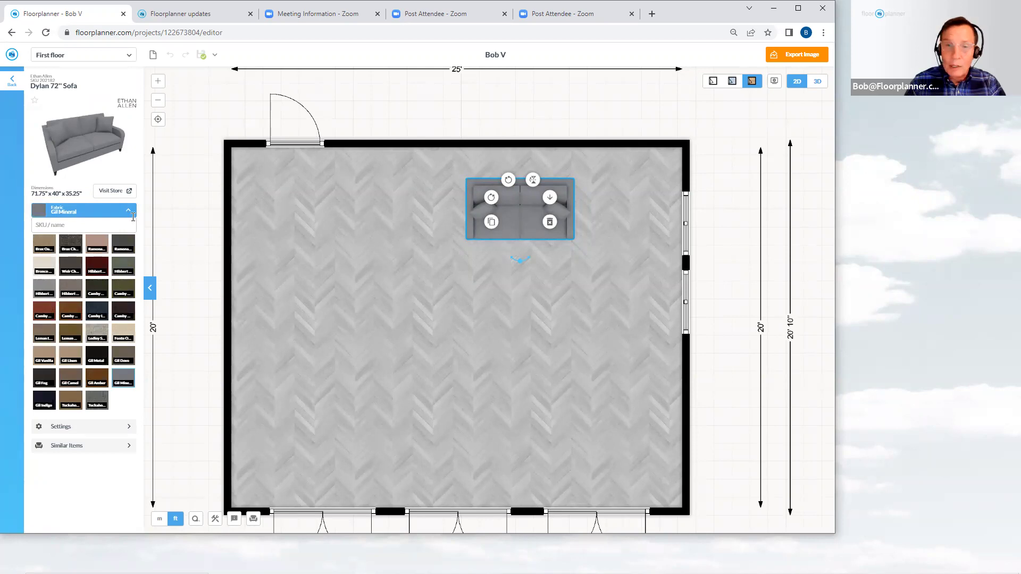
click(97, 266)
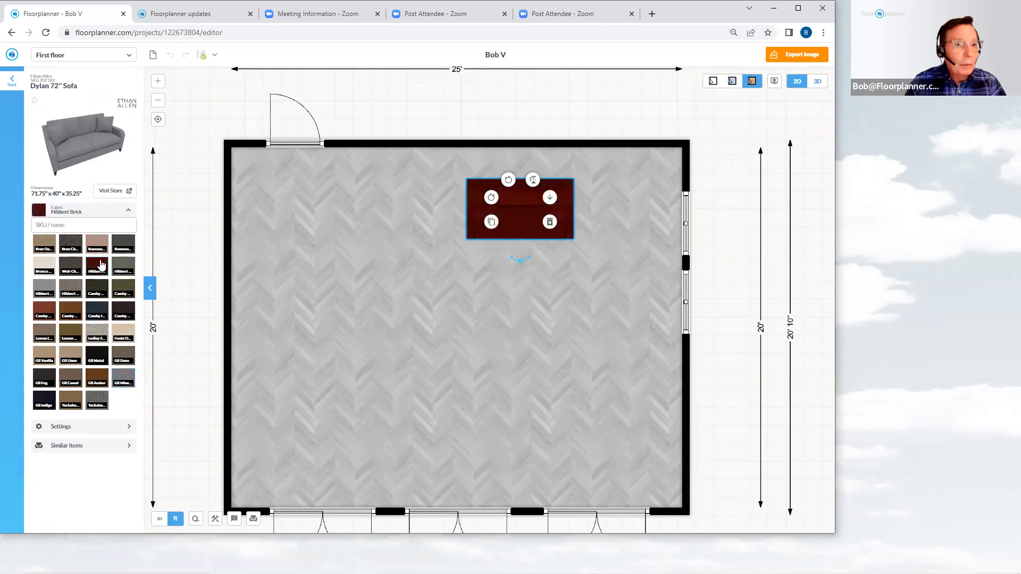
click(70, 248)
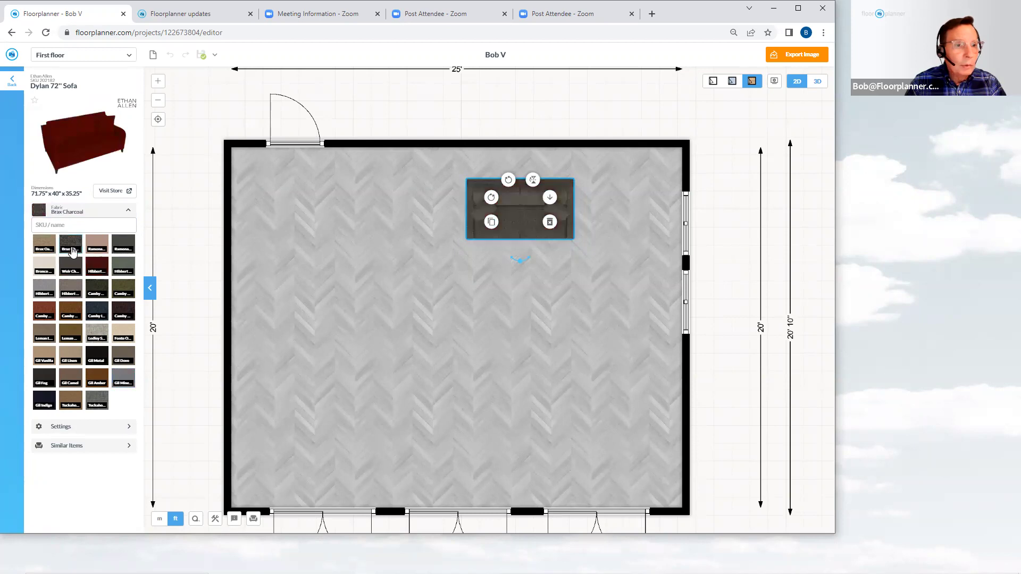
click(74, 313)
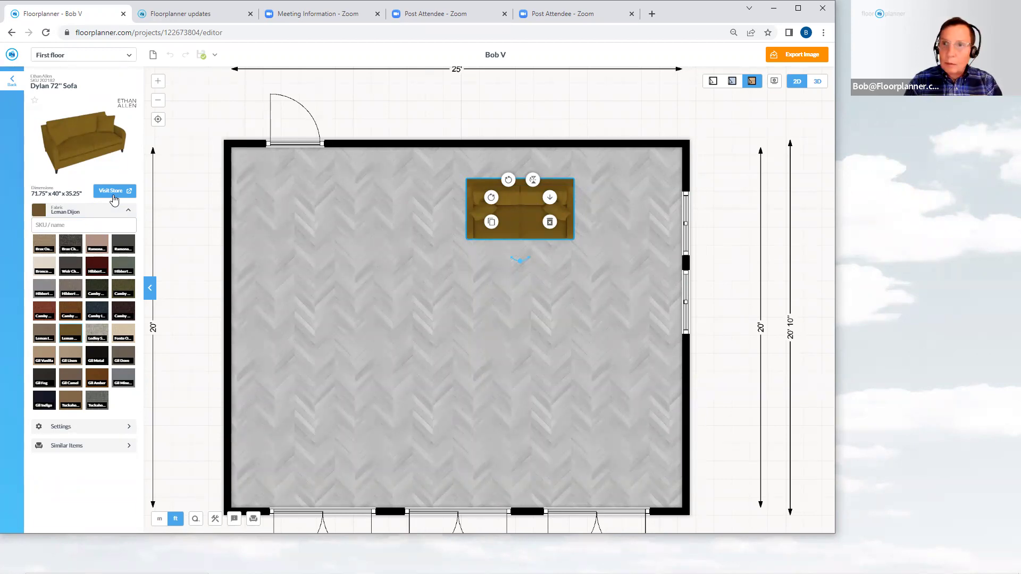
click(12, 82)
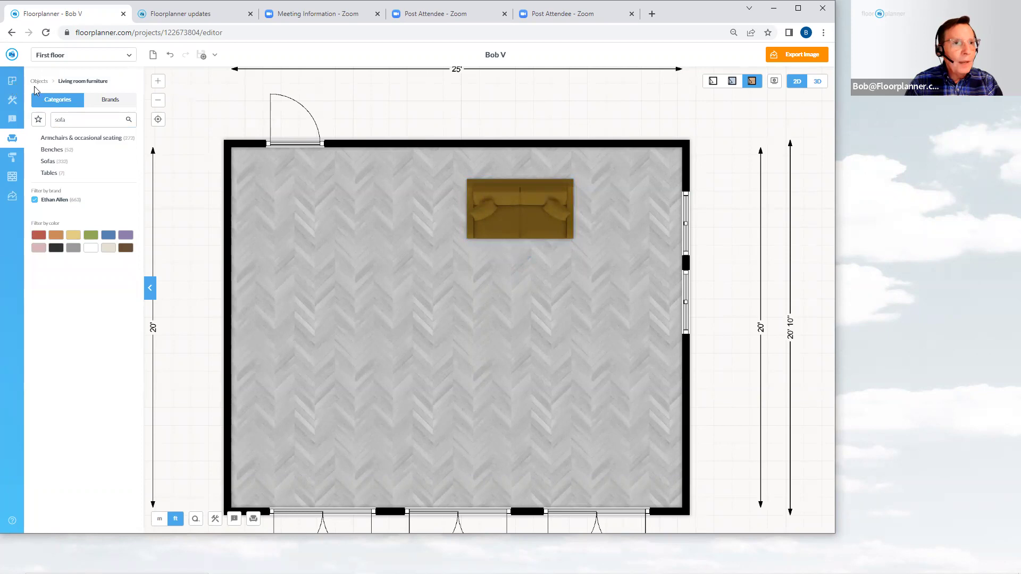
Deselect the sofa and list the library's 33 brands, returning to the editor after glancing at updates
click(116, 103)
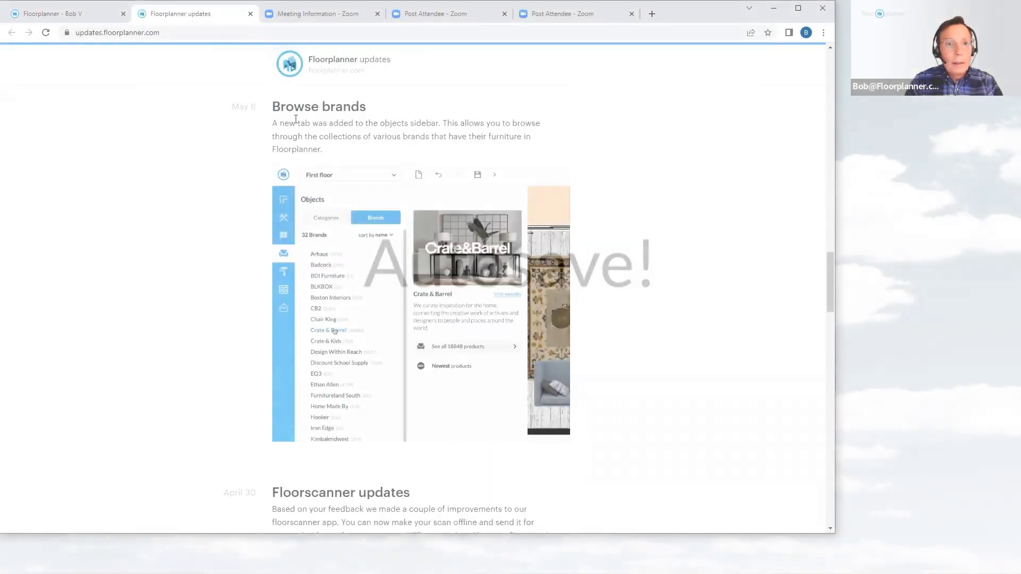
scroll(296, 119, up, 8)
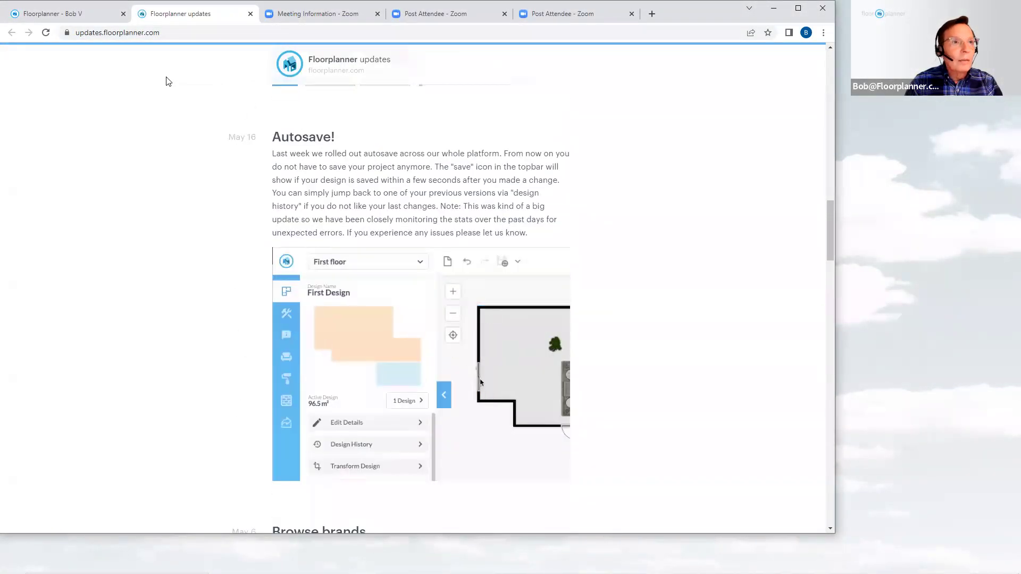
click(59, 17)
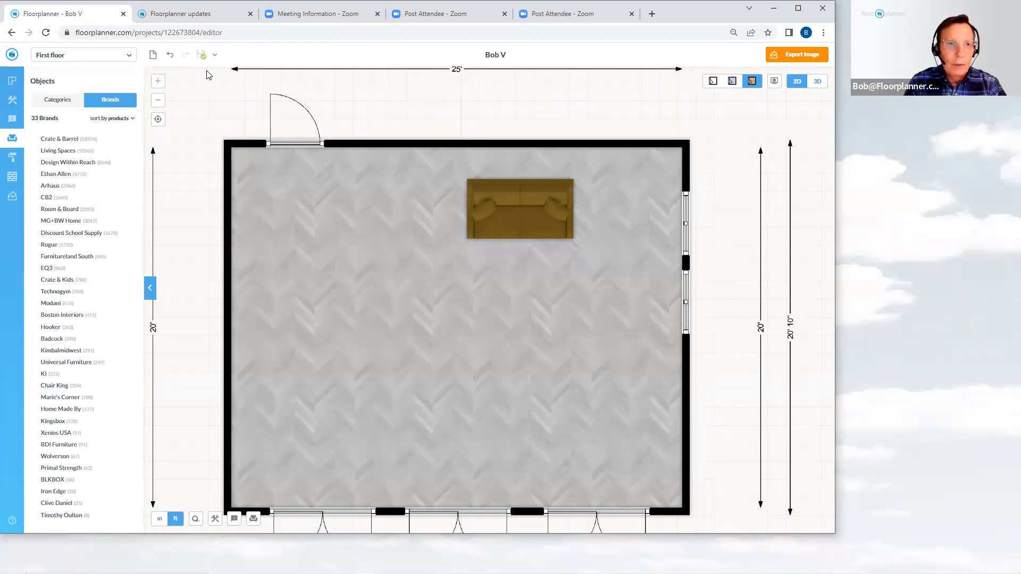
Show the Crate & Barrel brand panel with its 18974 products
click(68, 142)
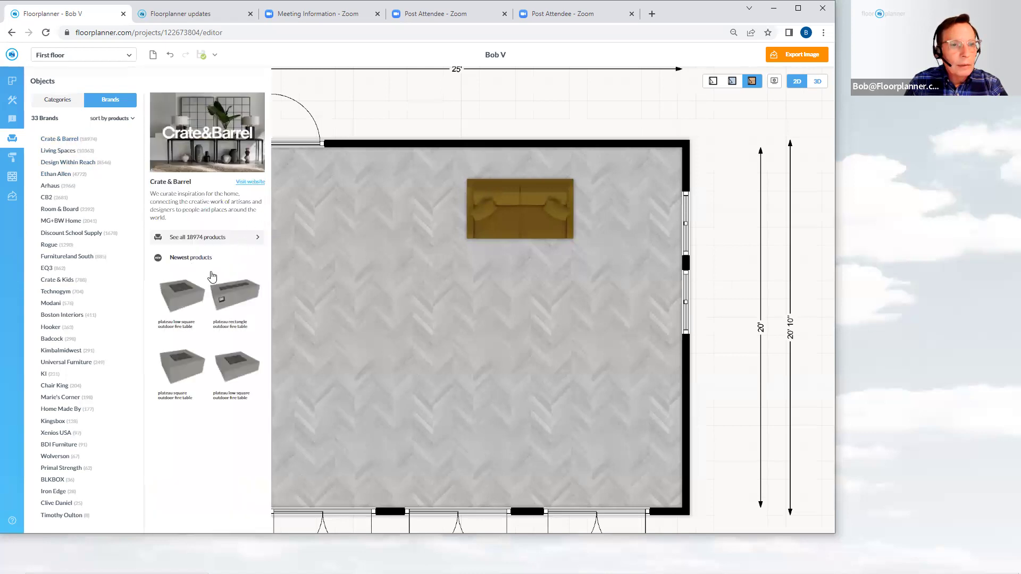
Place a Crate & Barrel matador shearling chair in the room below and left of the sofa
click(204, 243)
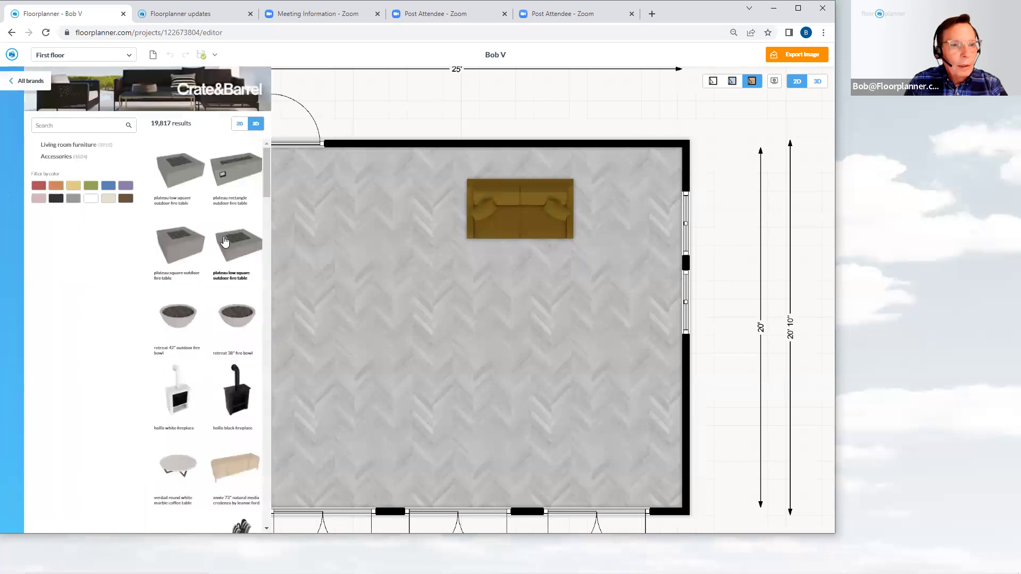
scroll(211, 273, down, 4)
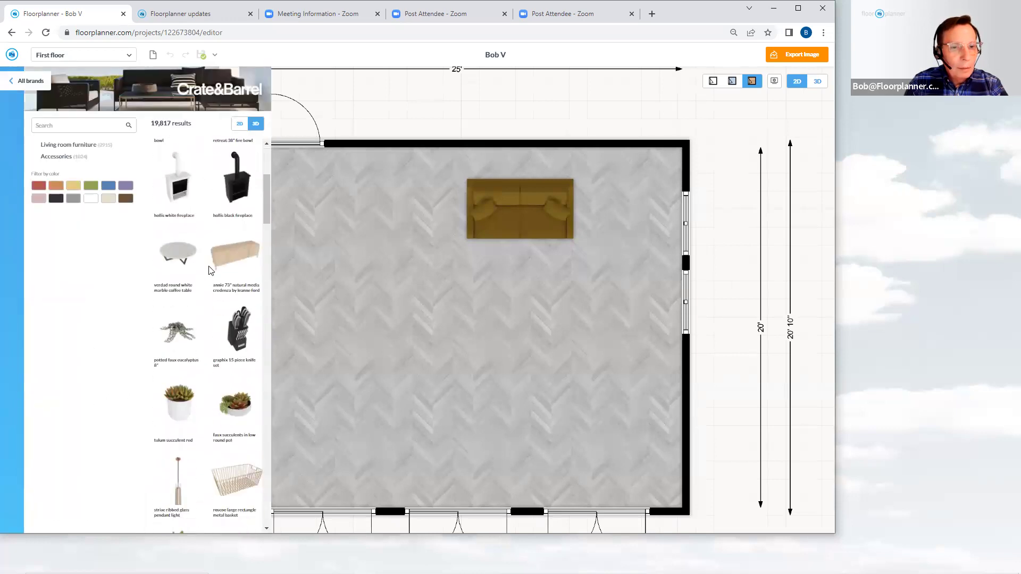
scroll(211, 269, down, 3)
scroll(212, 265, down, 3)
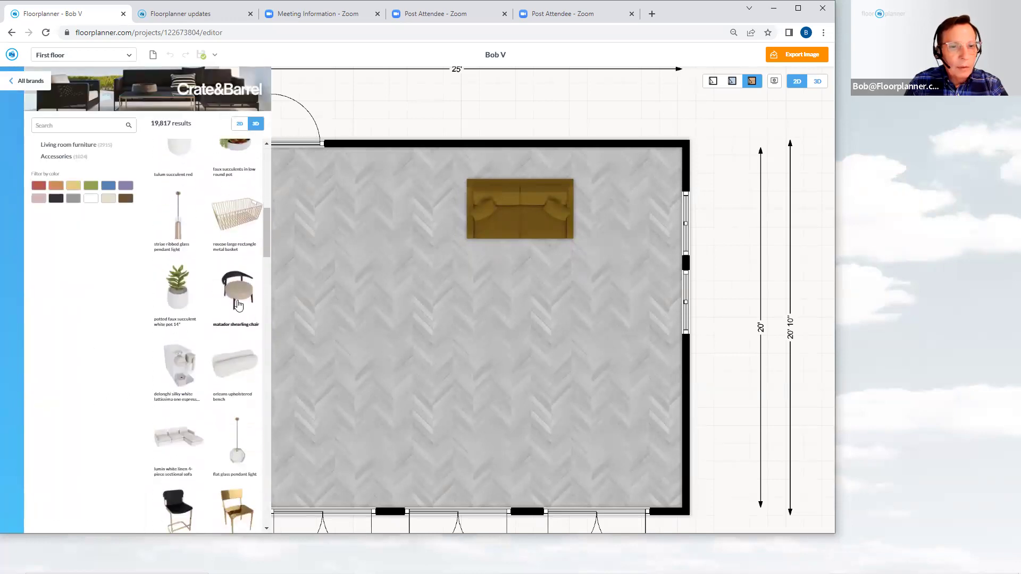
drag(239, 301, 439, 273)
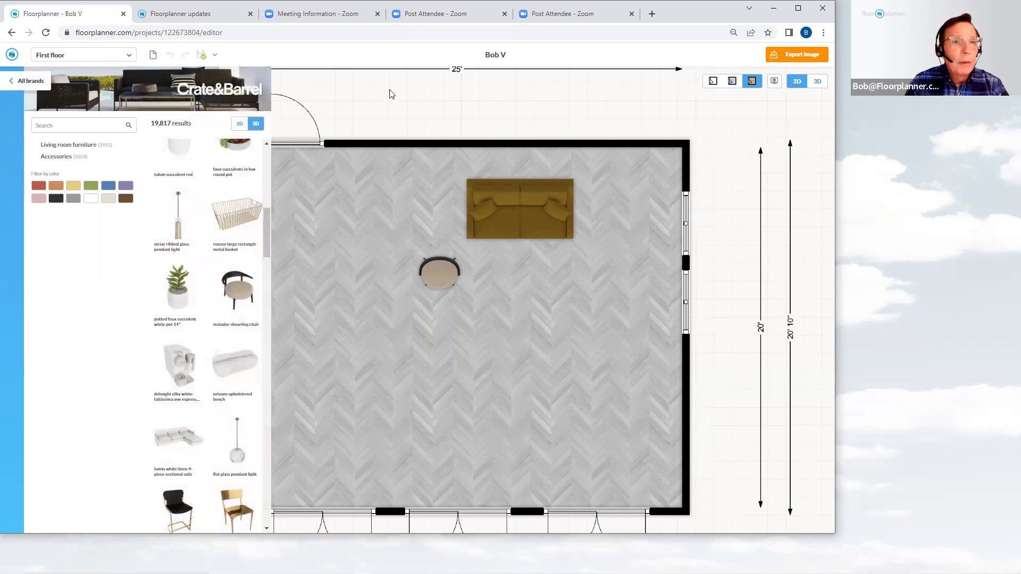
Go back to All brands, show the Info tools, and view Bob Design 2's save history
click(398, 112)
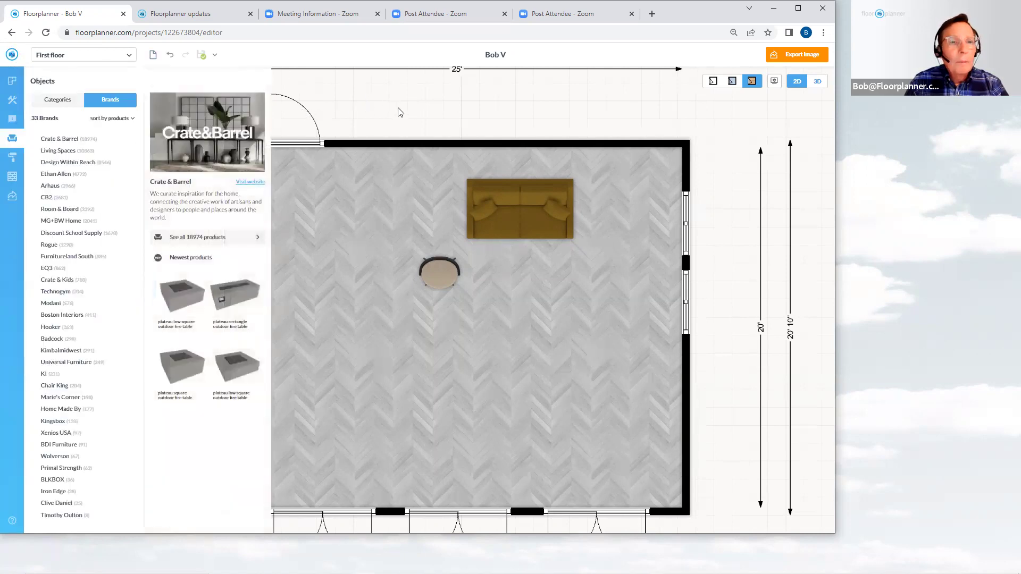
click(13, 122)
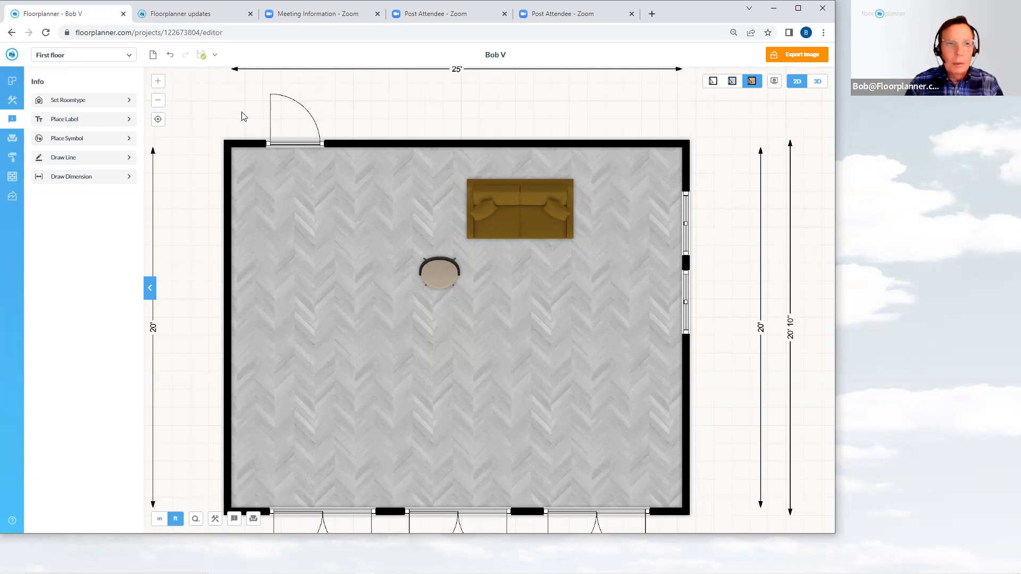
click(202, 55)
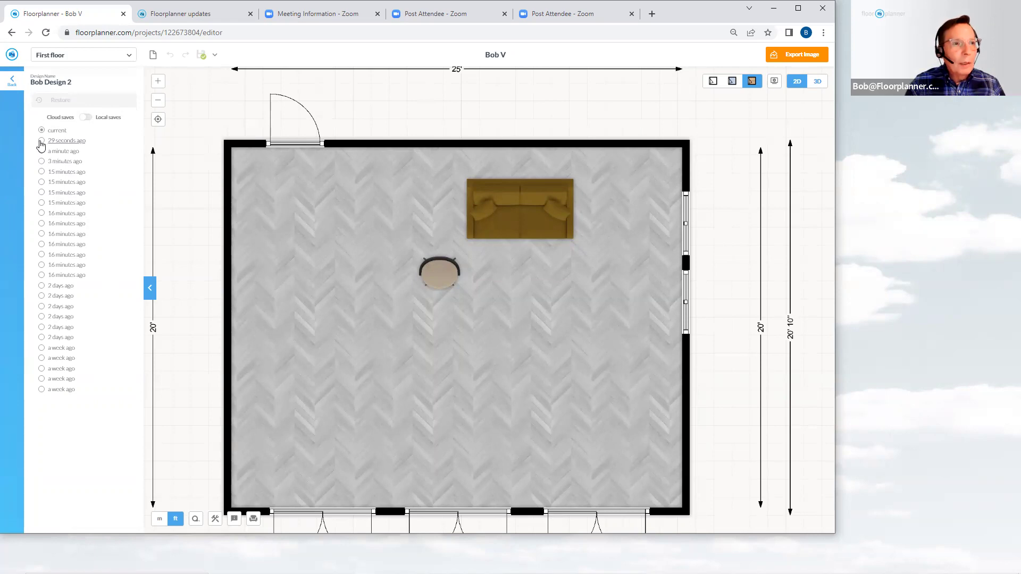
click(41, 143)
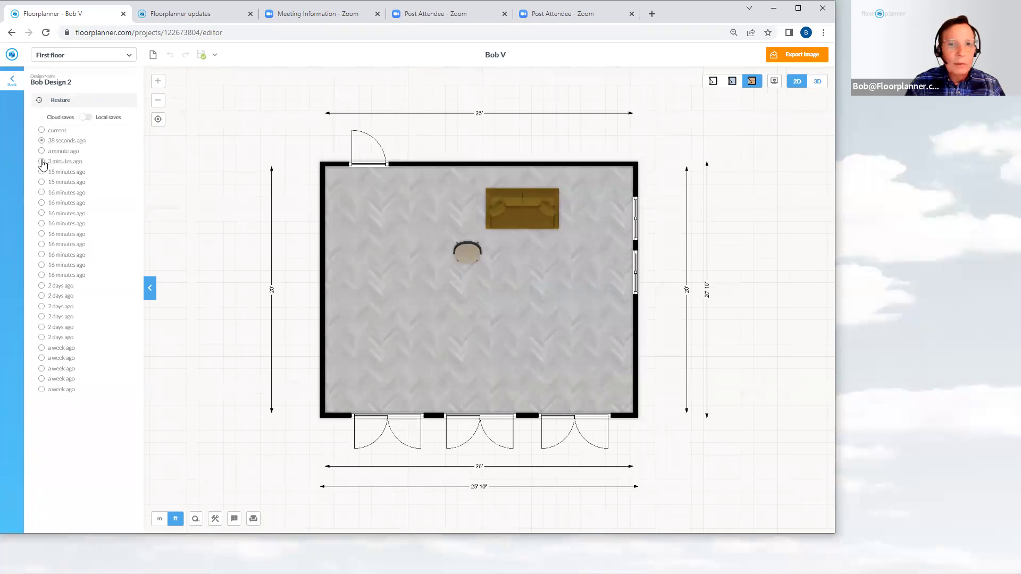
click(42, 161)
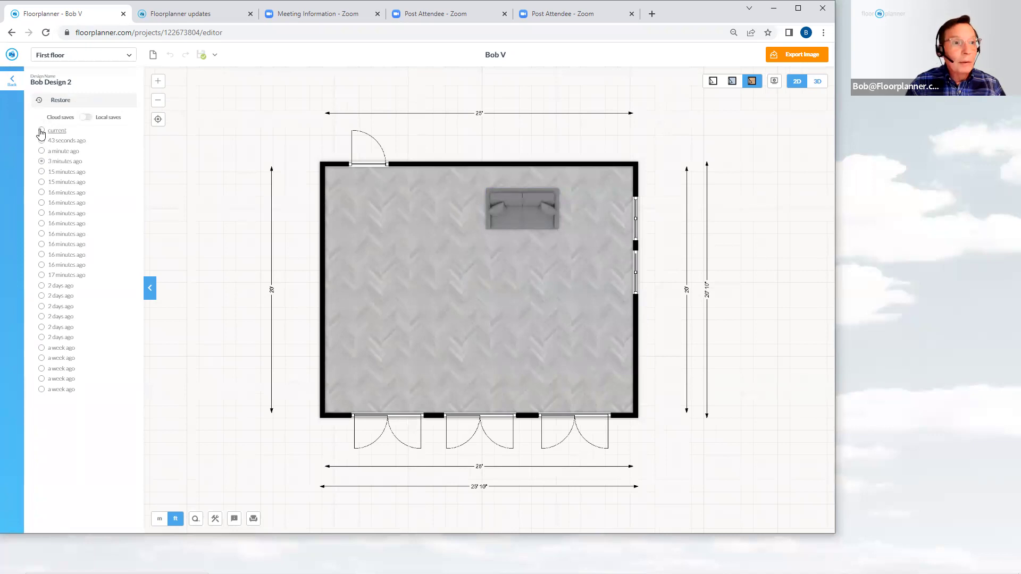
click(41, 132)
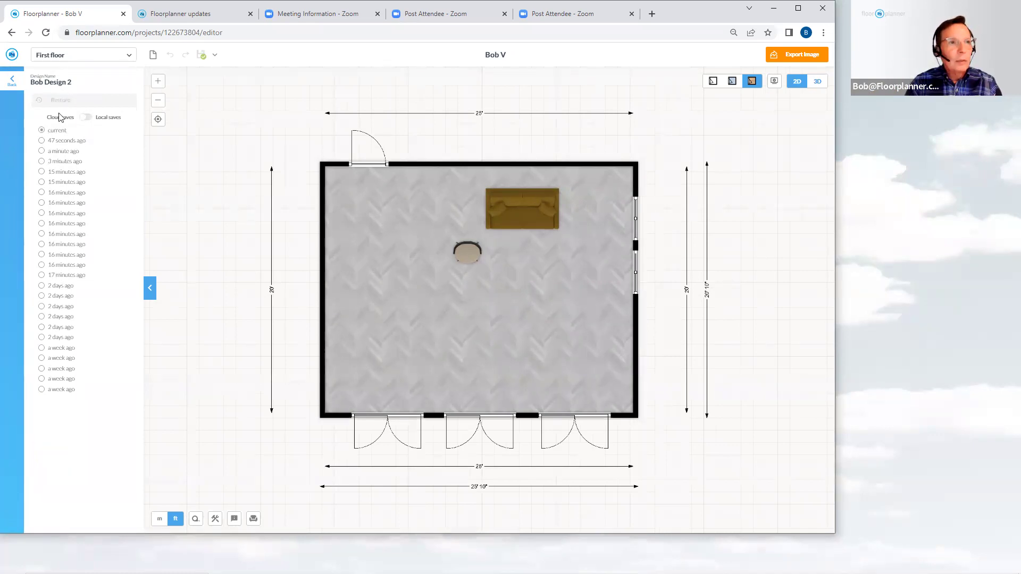
Close the history to the design overview, view the updates page's Roomtype menu post, then return to the editor
click(11, 82)
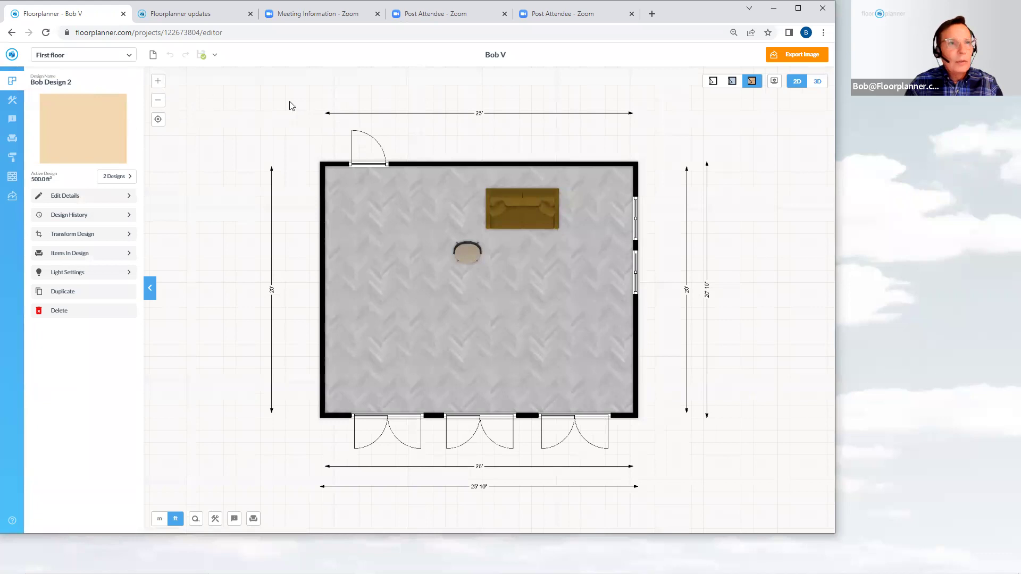
click(200, 19)
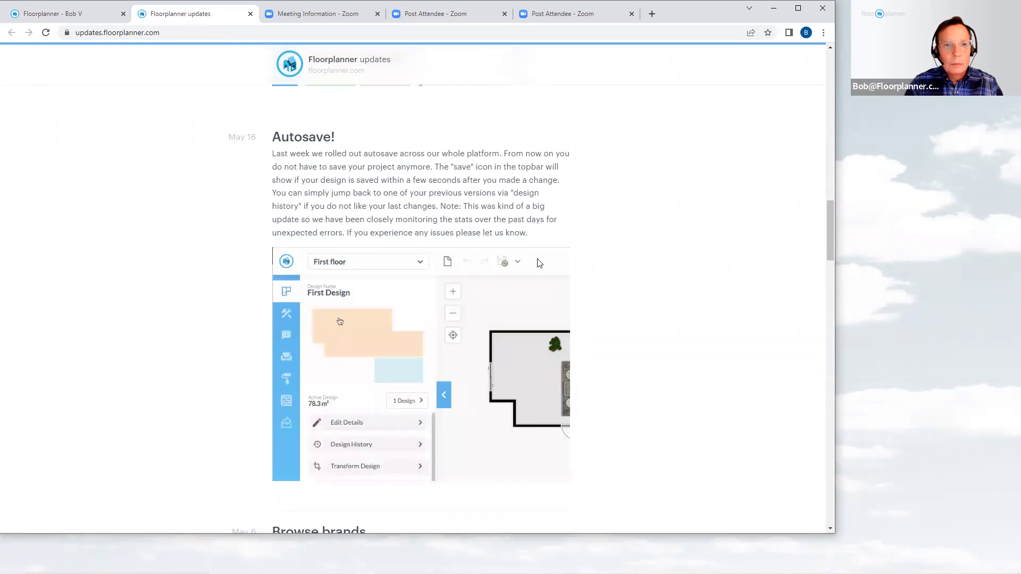
scroll(557, 259, up, 6)
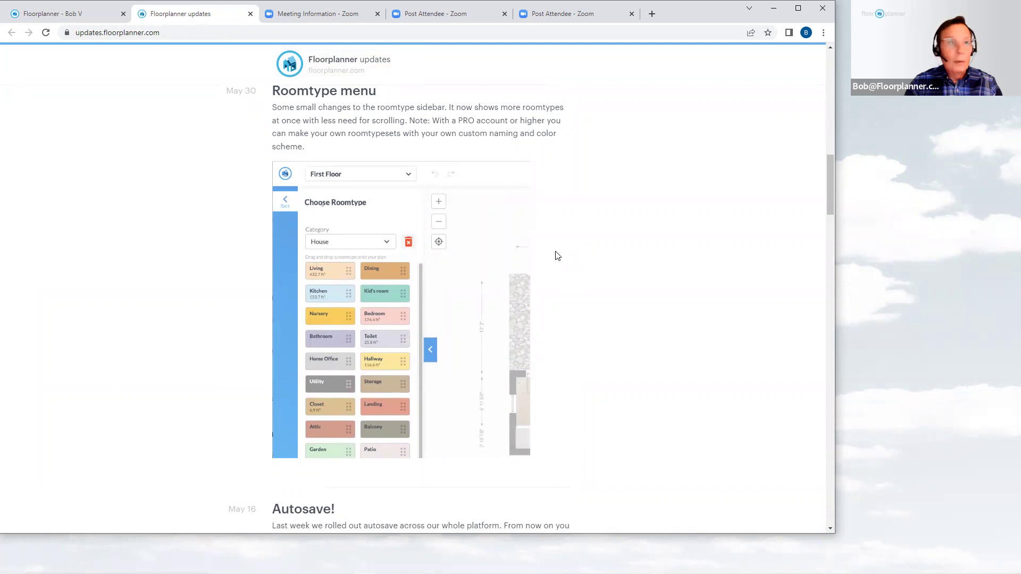
click(89, 21)
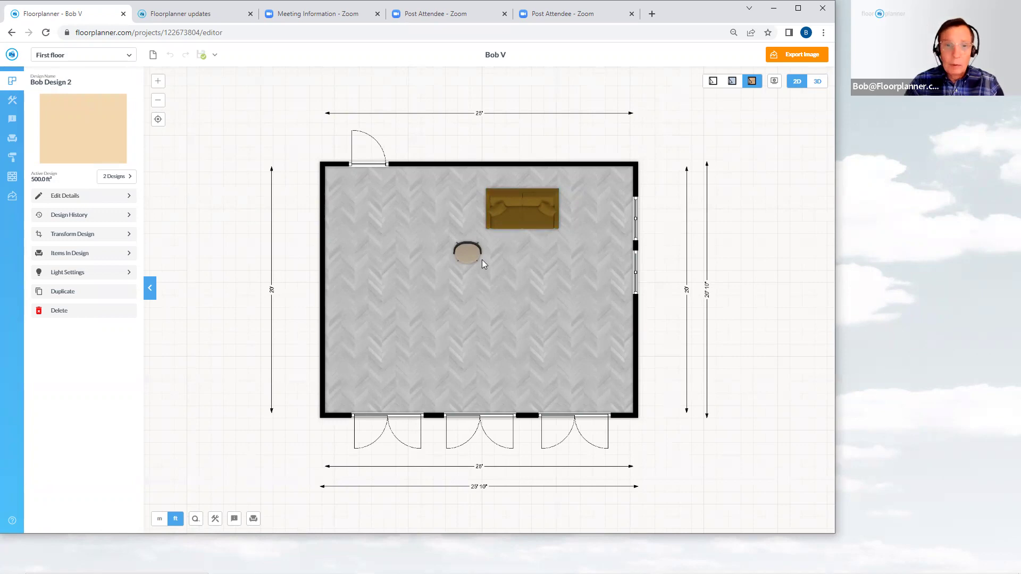
Move the round table beside the sofa, then show the room's Info properties
drag(470, 255, 446, 210)
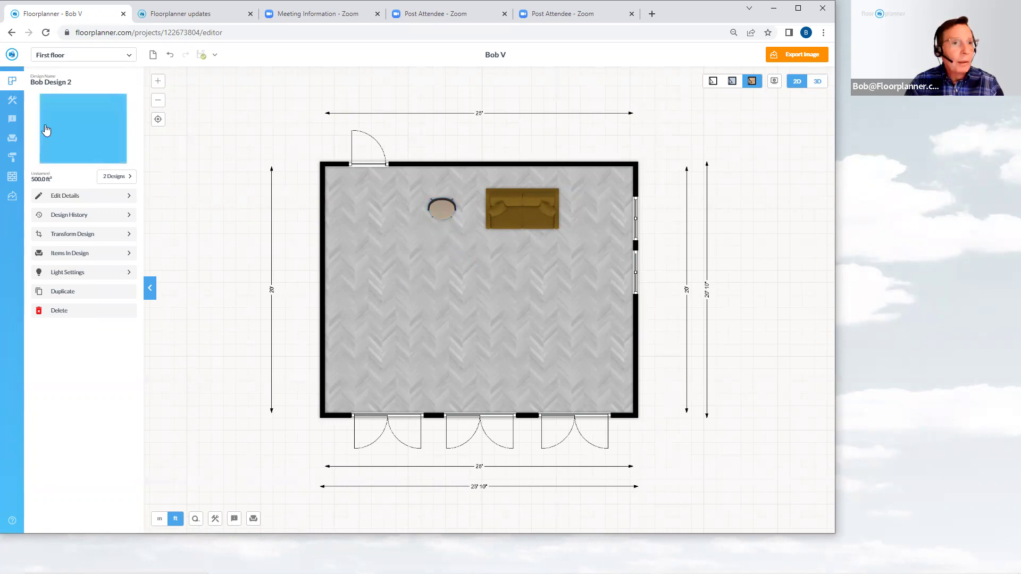
click(12, 121)
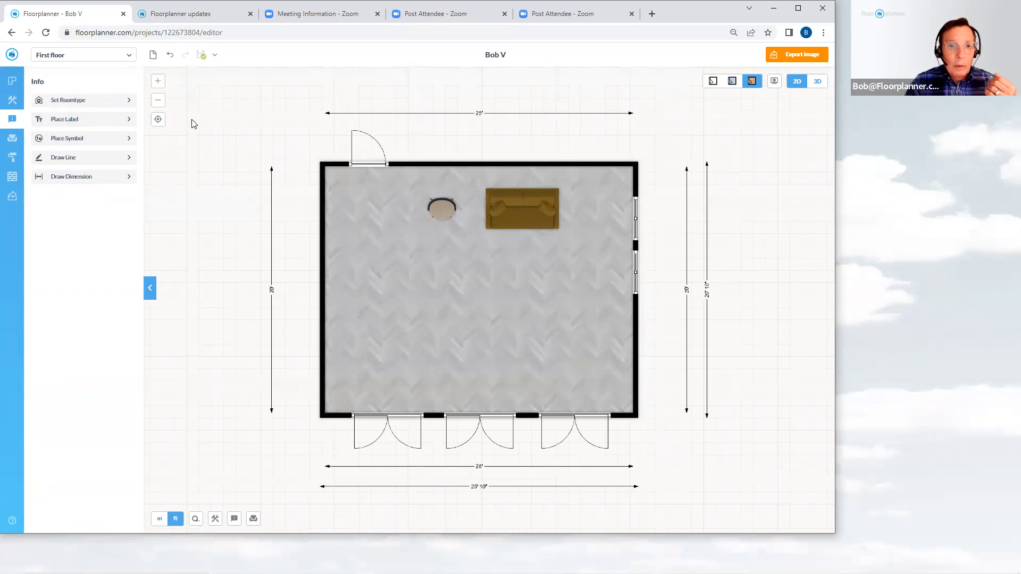
click(534, 314)
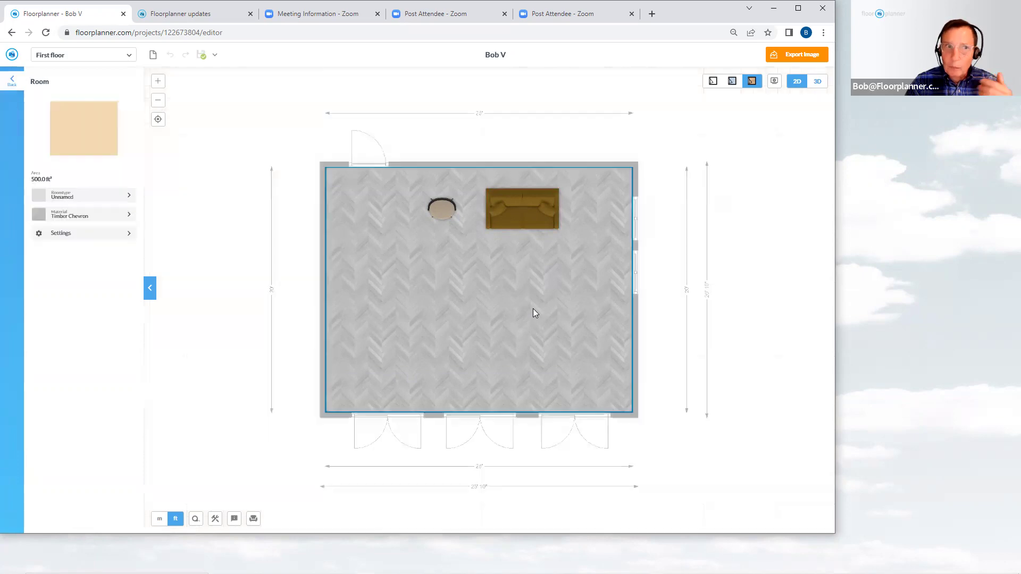
Open the Choose Roomtype list for the selected room, showing Hospitality types
click(101, 198)
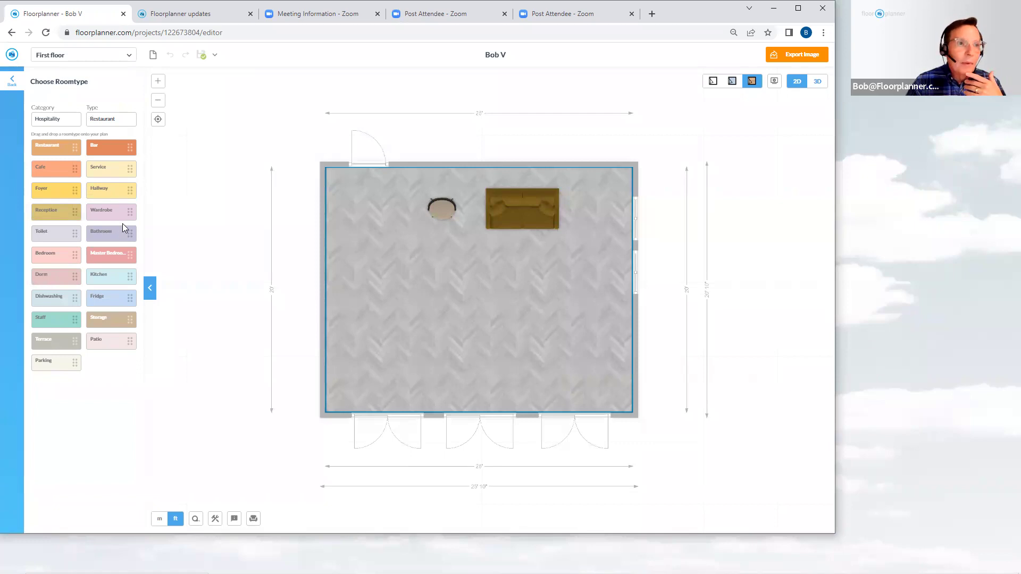
Choose the House category so the room becomes Living, and show rooms as flat type colours
click(73, 121)
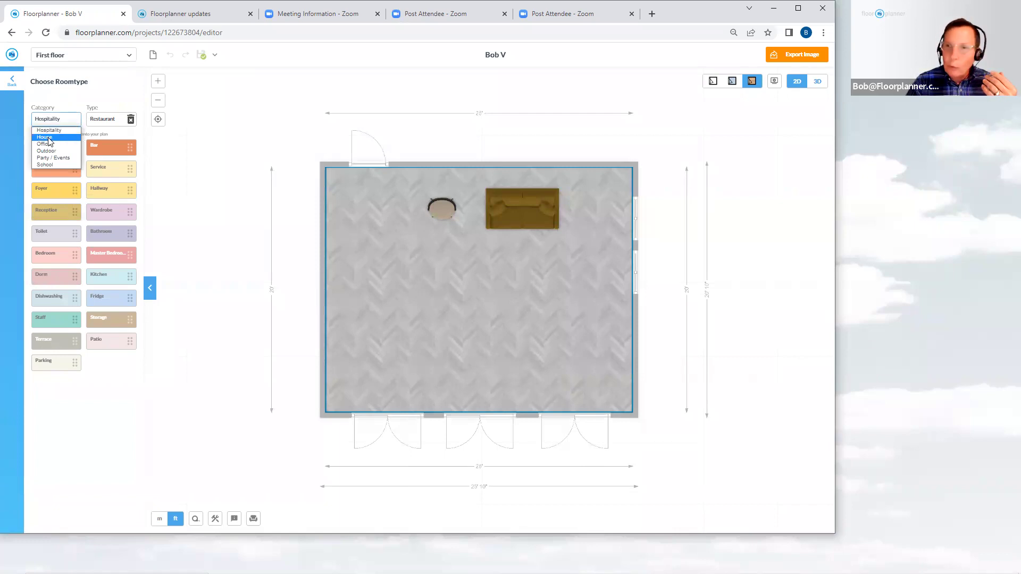
click(48, 138)
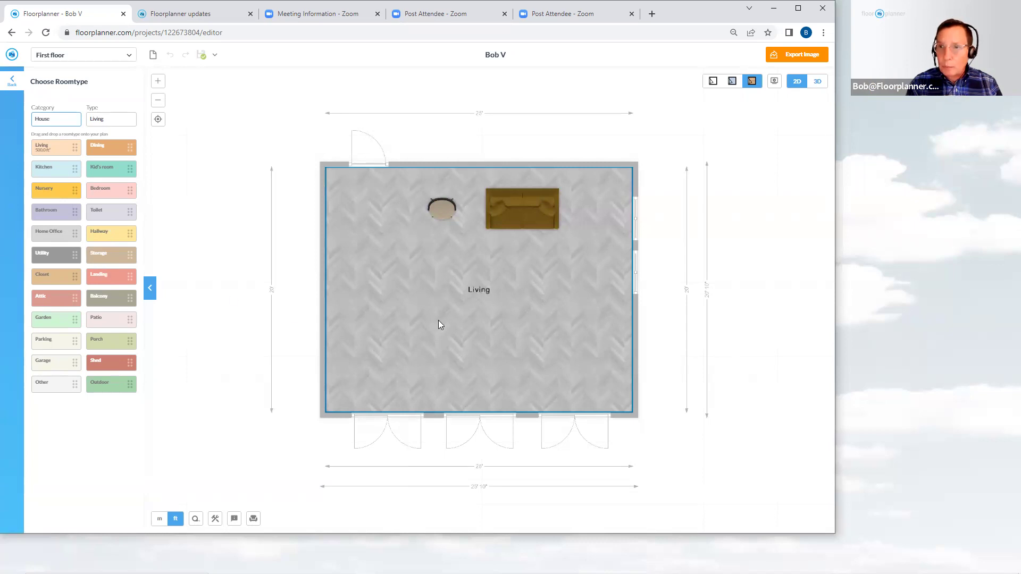
click(732, 81)
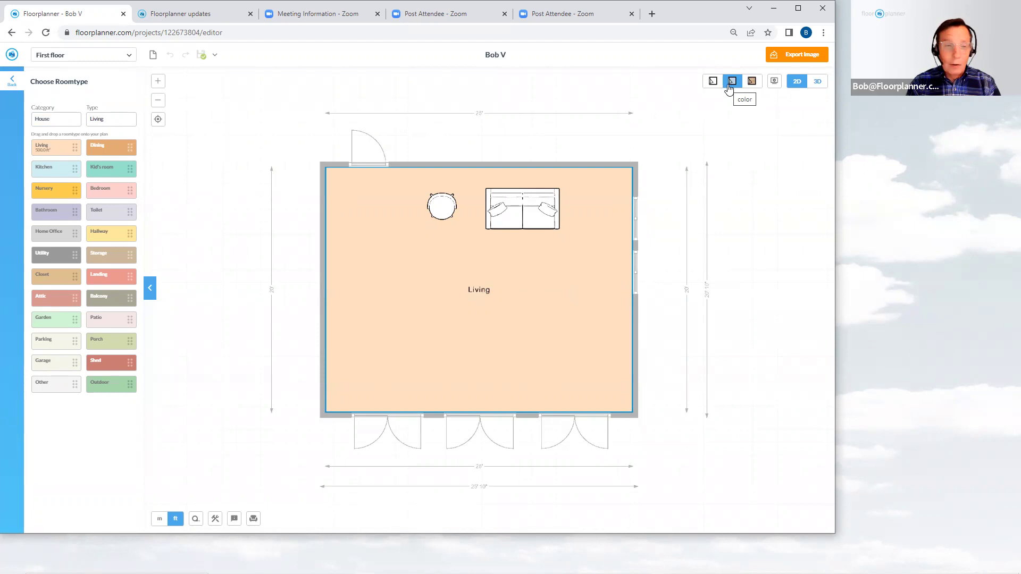
Try Kitchen and Bedroom, set the room back to Living, and restore the material view
click(62, 170)
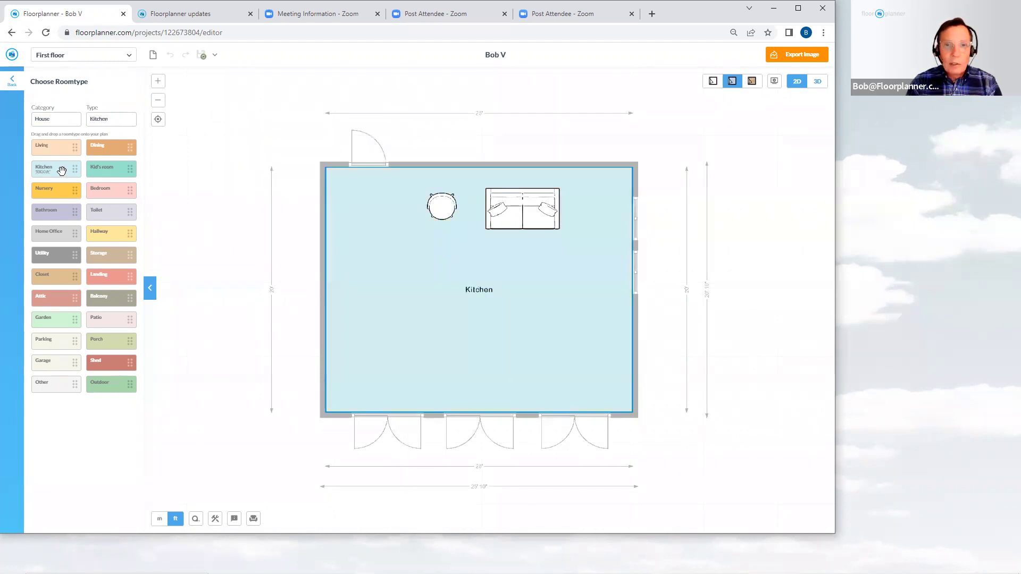
click(109, 192)
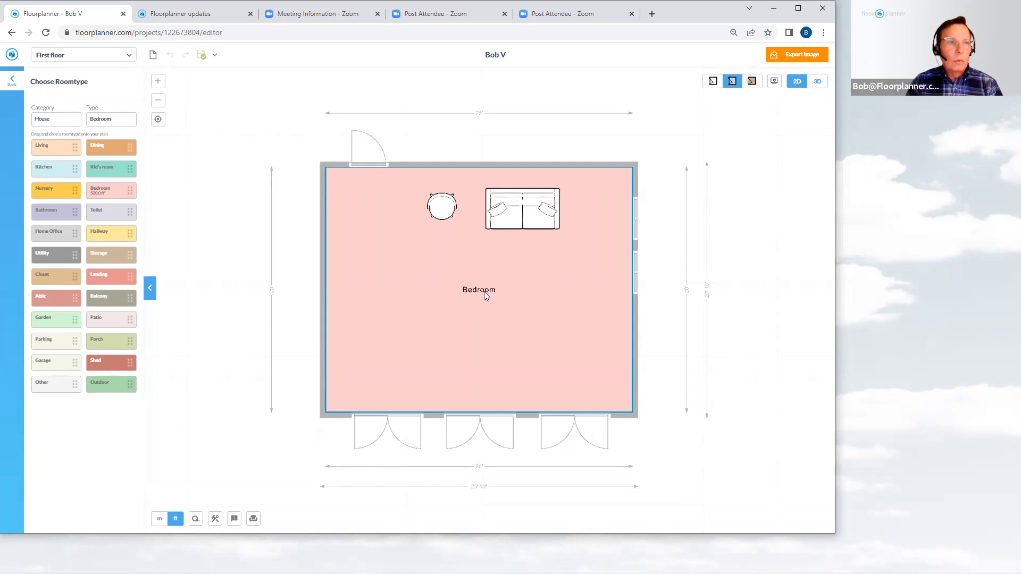
click(55, 146)
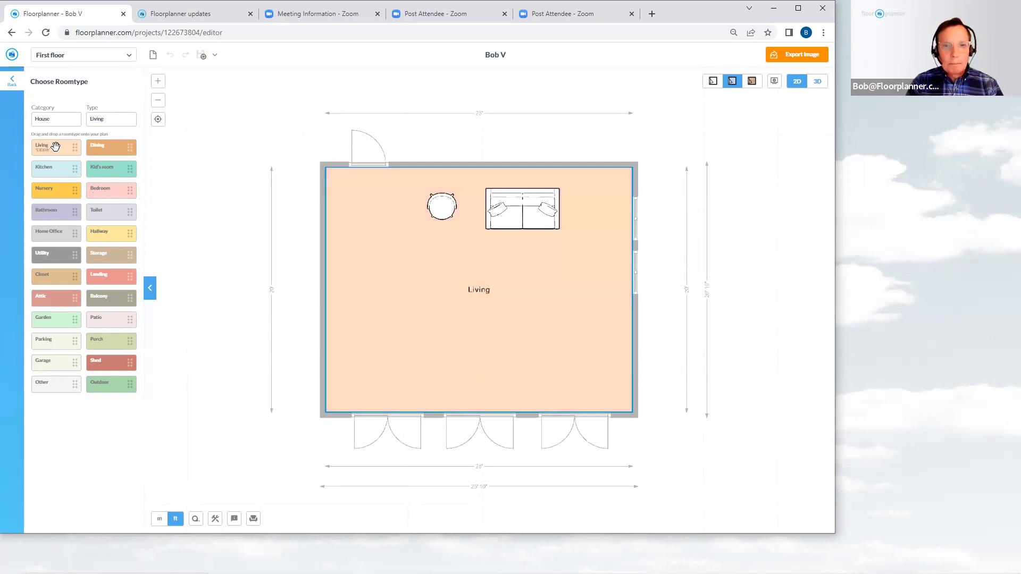
click(245, 217)
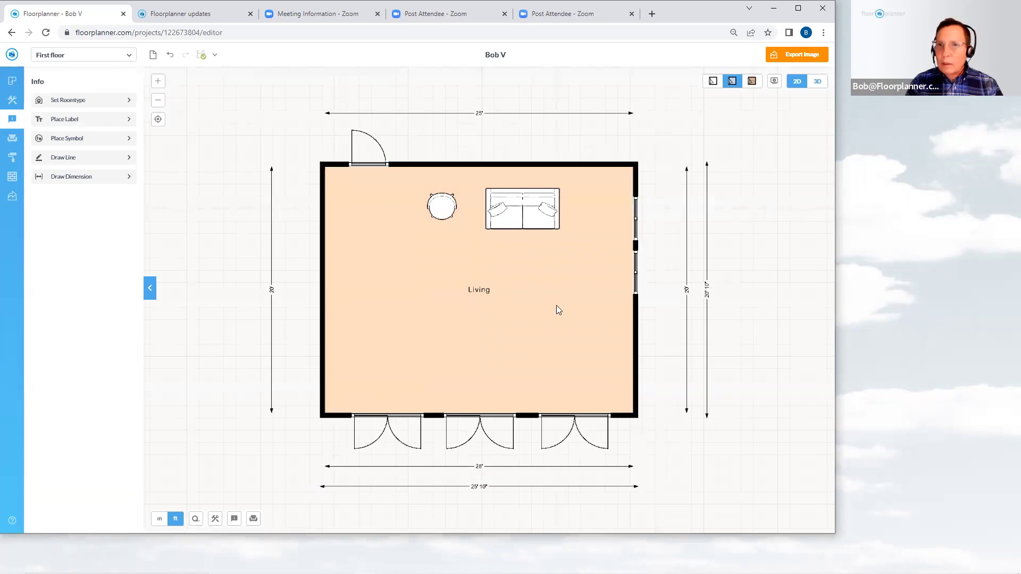
click(752, 82)
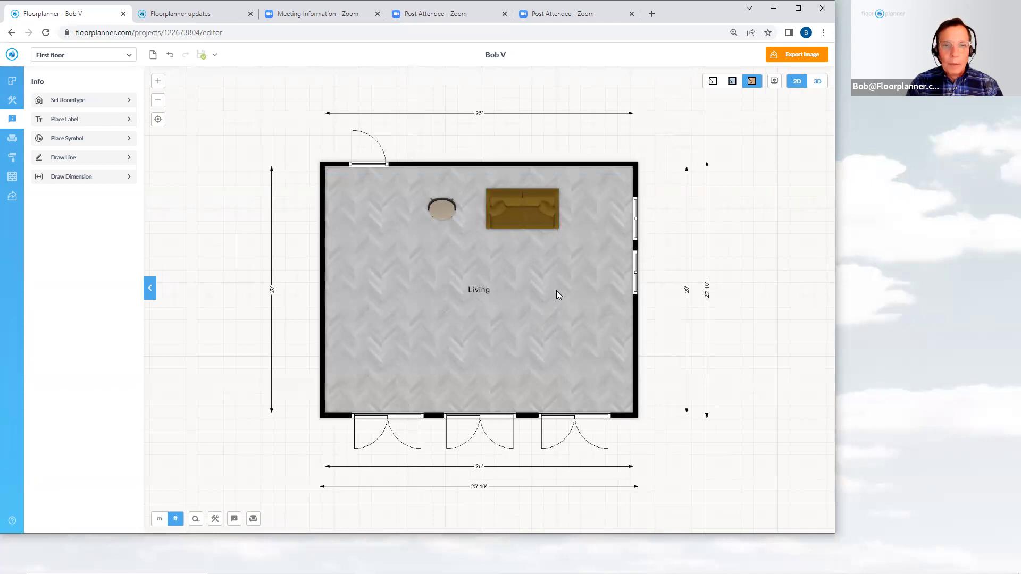
click(197, 17)
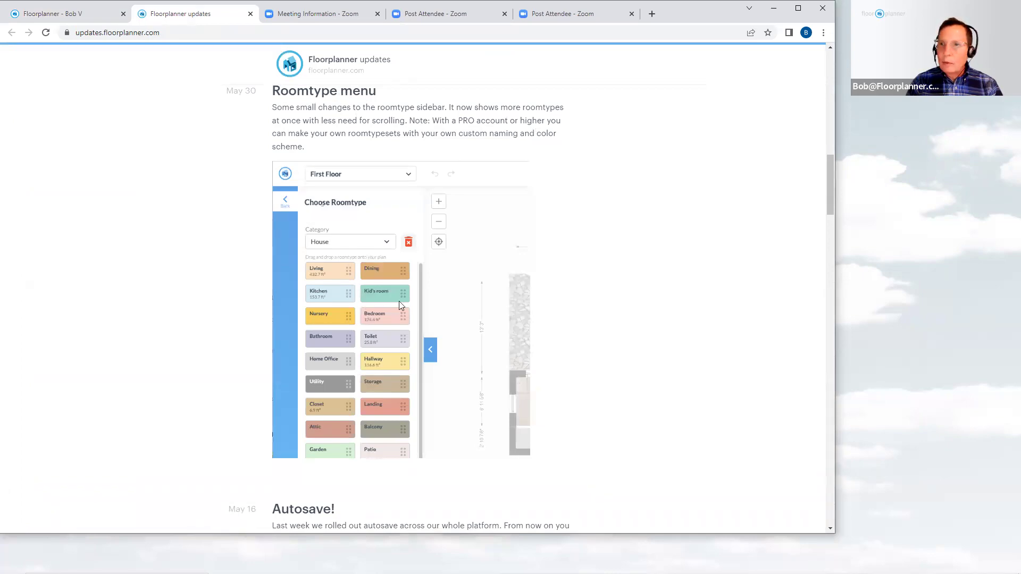
Scroll through the Autosave and Browse brands posts and back to the Roomtype menu screenshot
scroll(517, 266, down, 7)
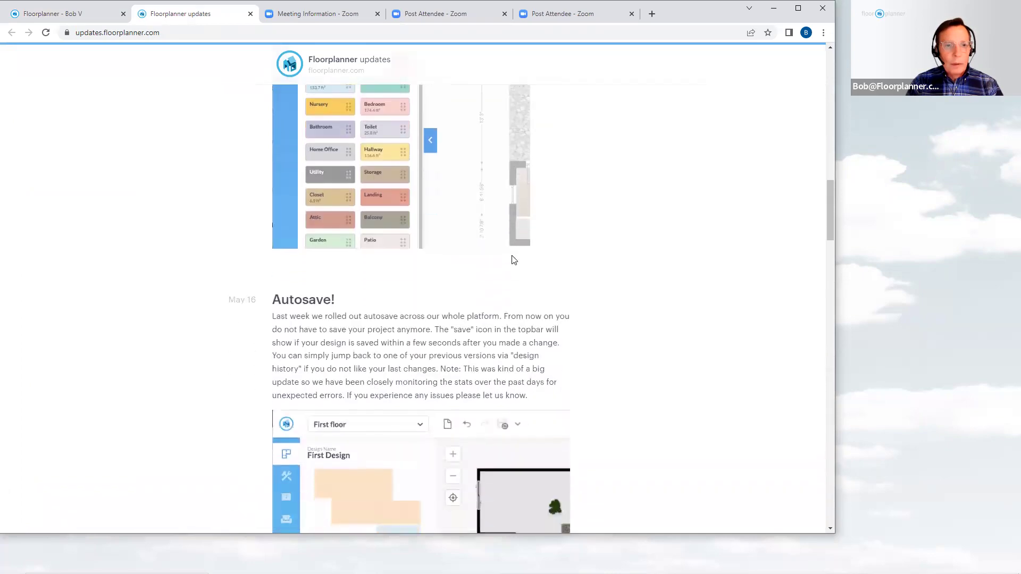
scroll(512, 258, up, 1)
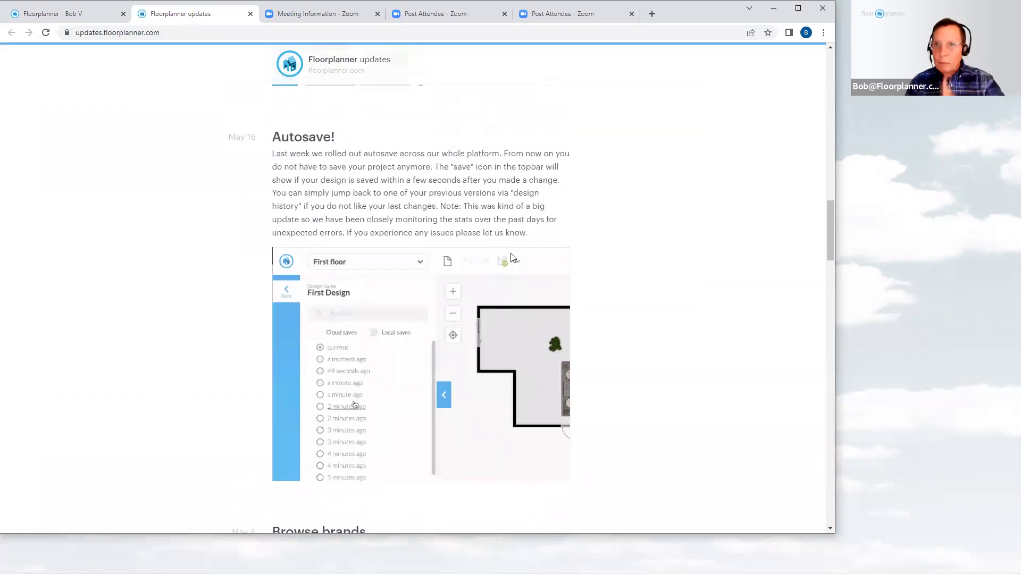
scroll(511, 255, down, 6)
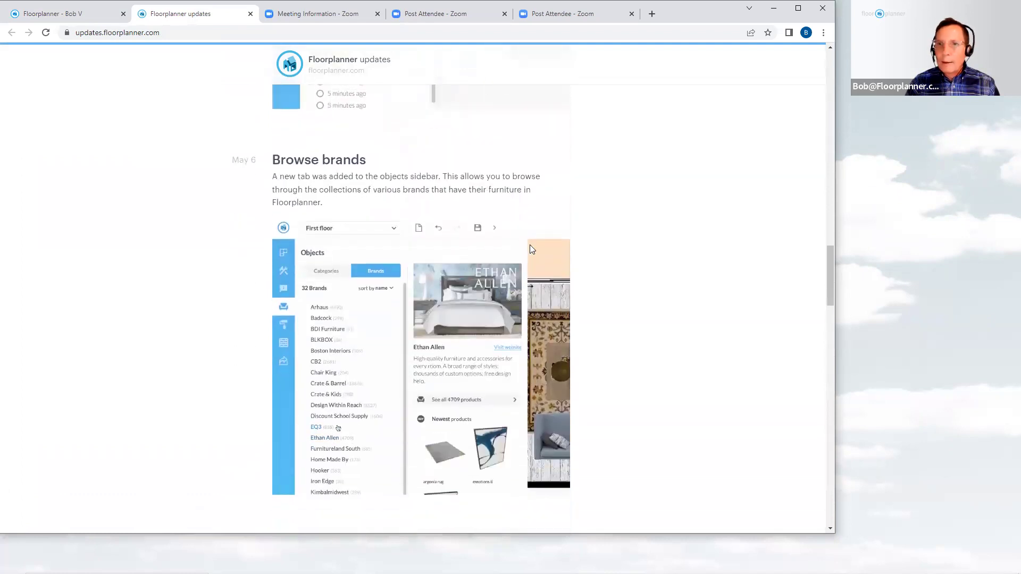
scroll(529, 246, down, 1)
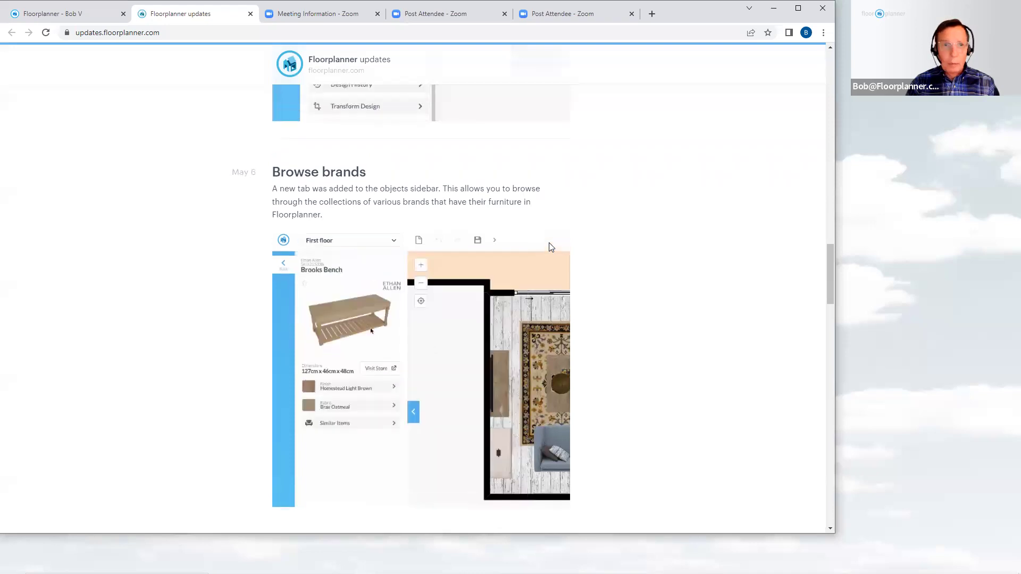
scroll(551, 248, up, 5)
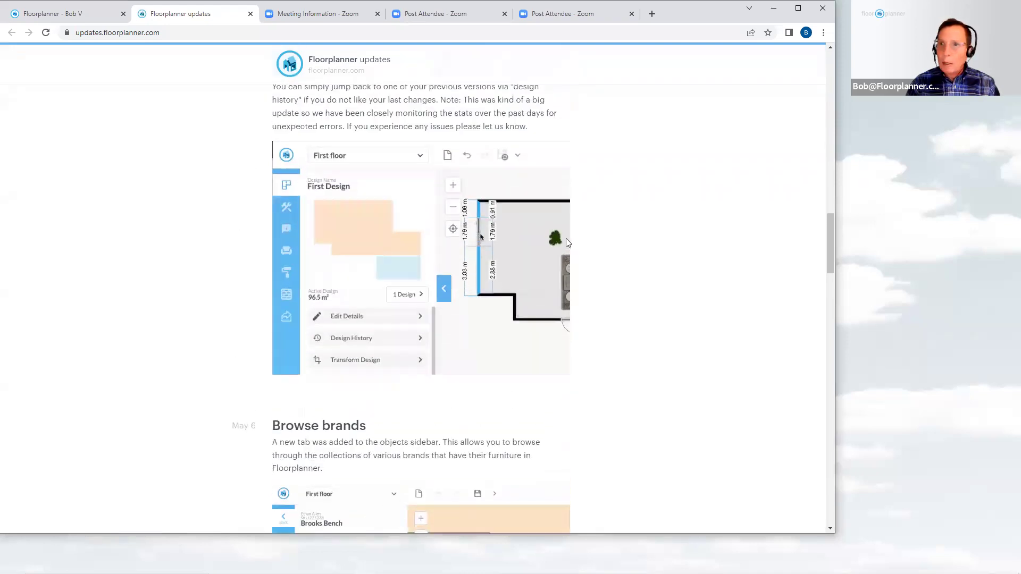
scroll(566, 242, up, 4)
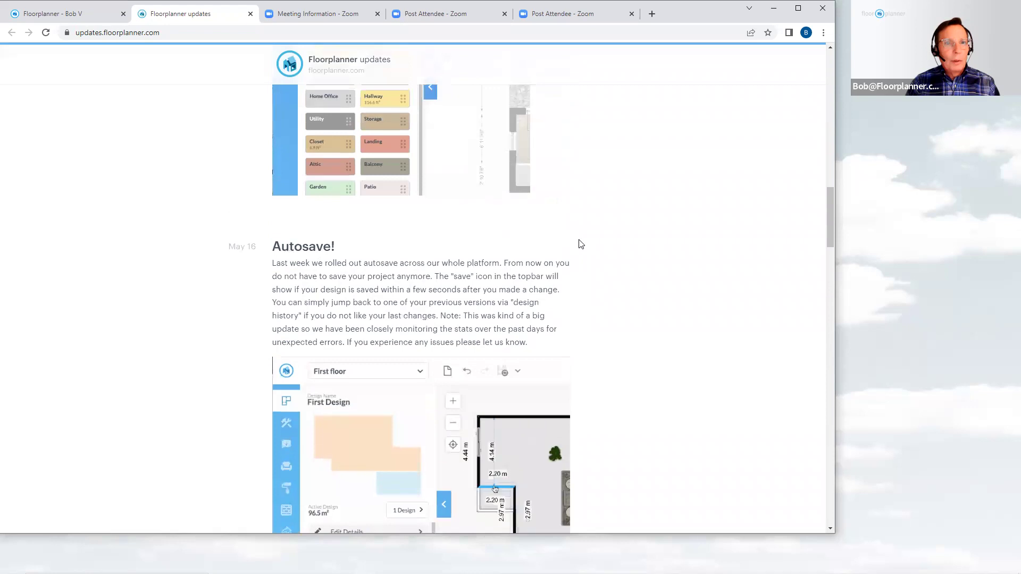
scroll(581, 244, up, 4)
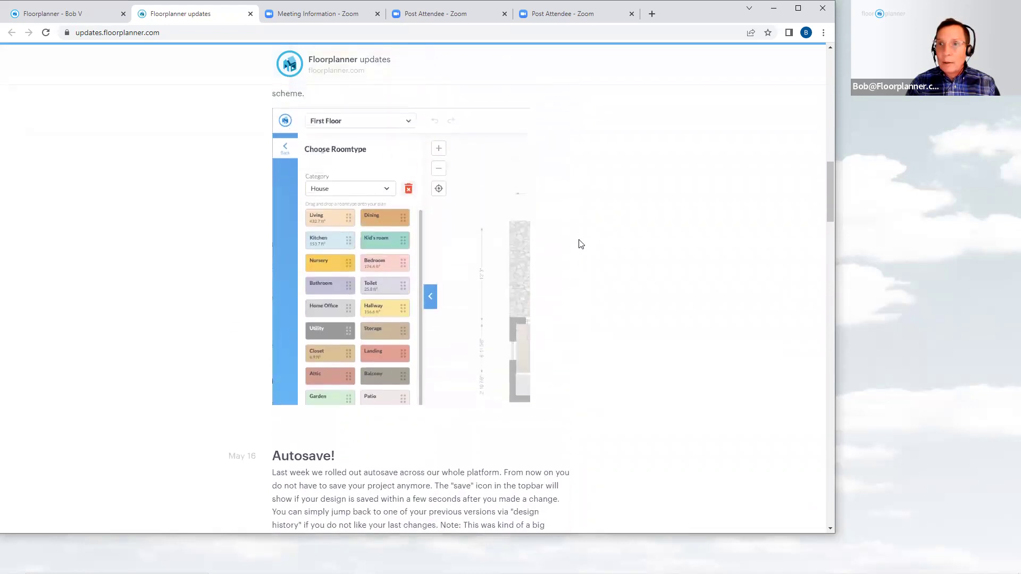